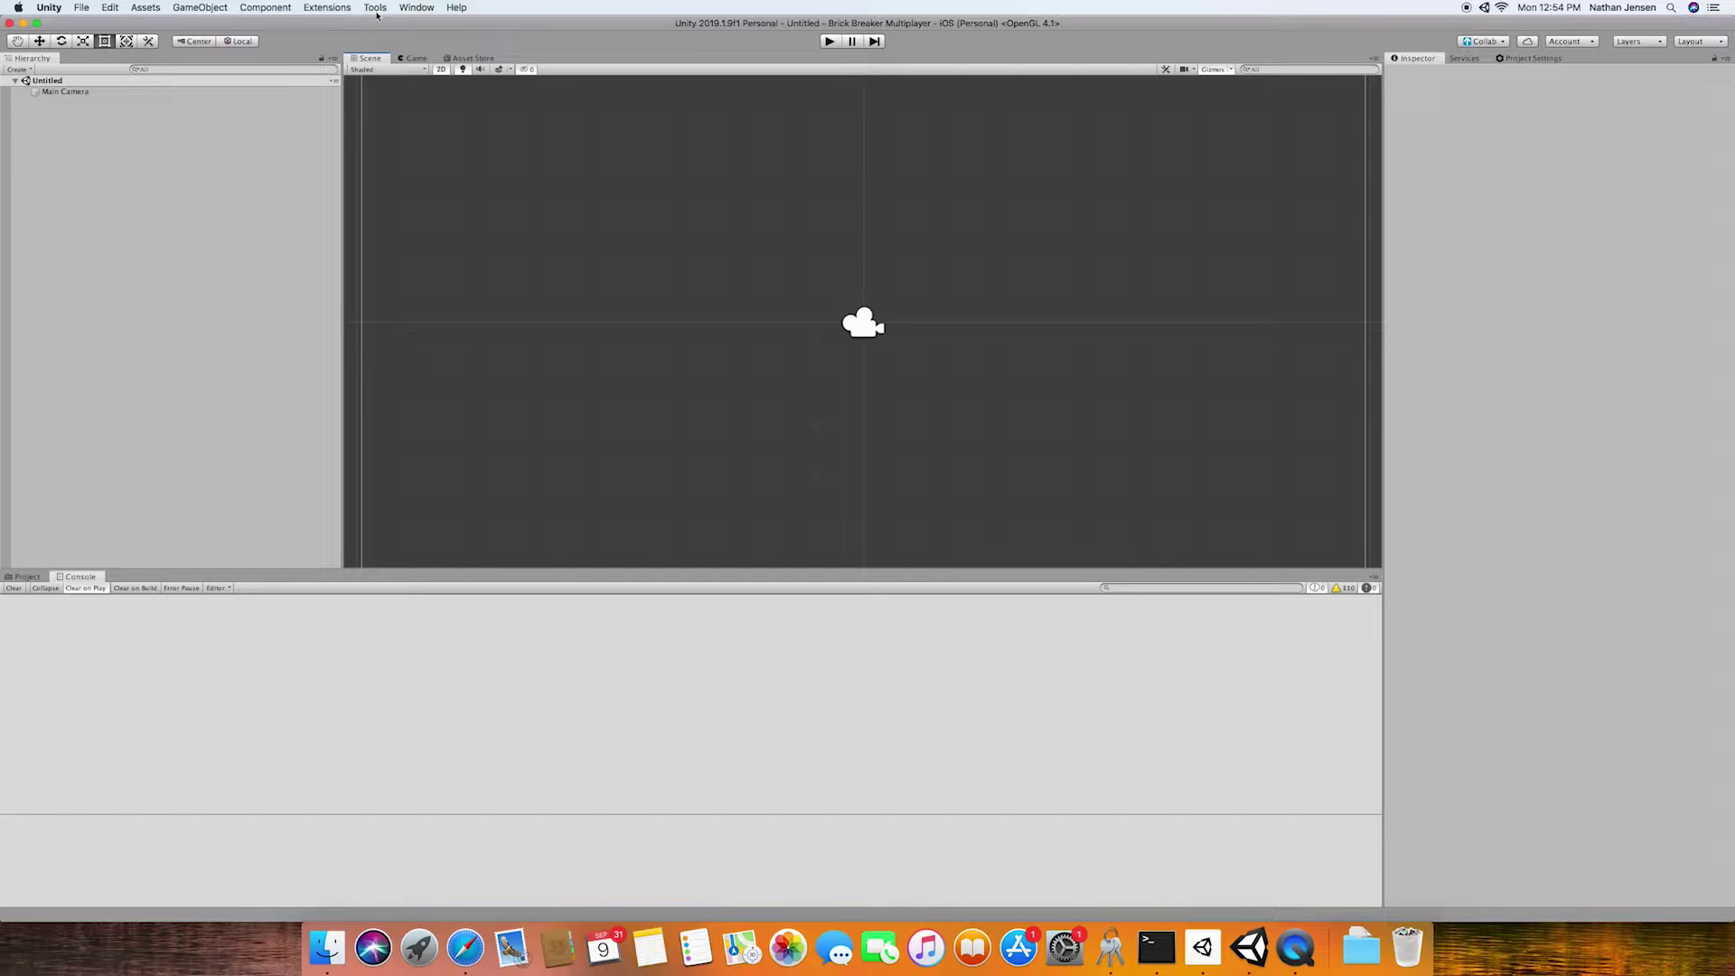
# Step: Open NPSettings in the Inspector via Window > Voxel Busters > Native Plugins > Open Settings
pyautogui.click(378, 8)
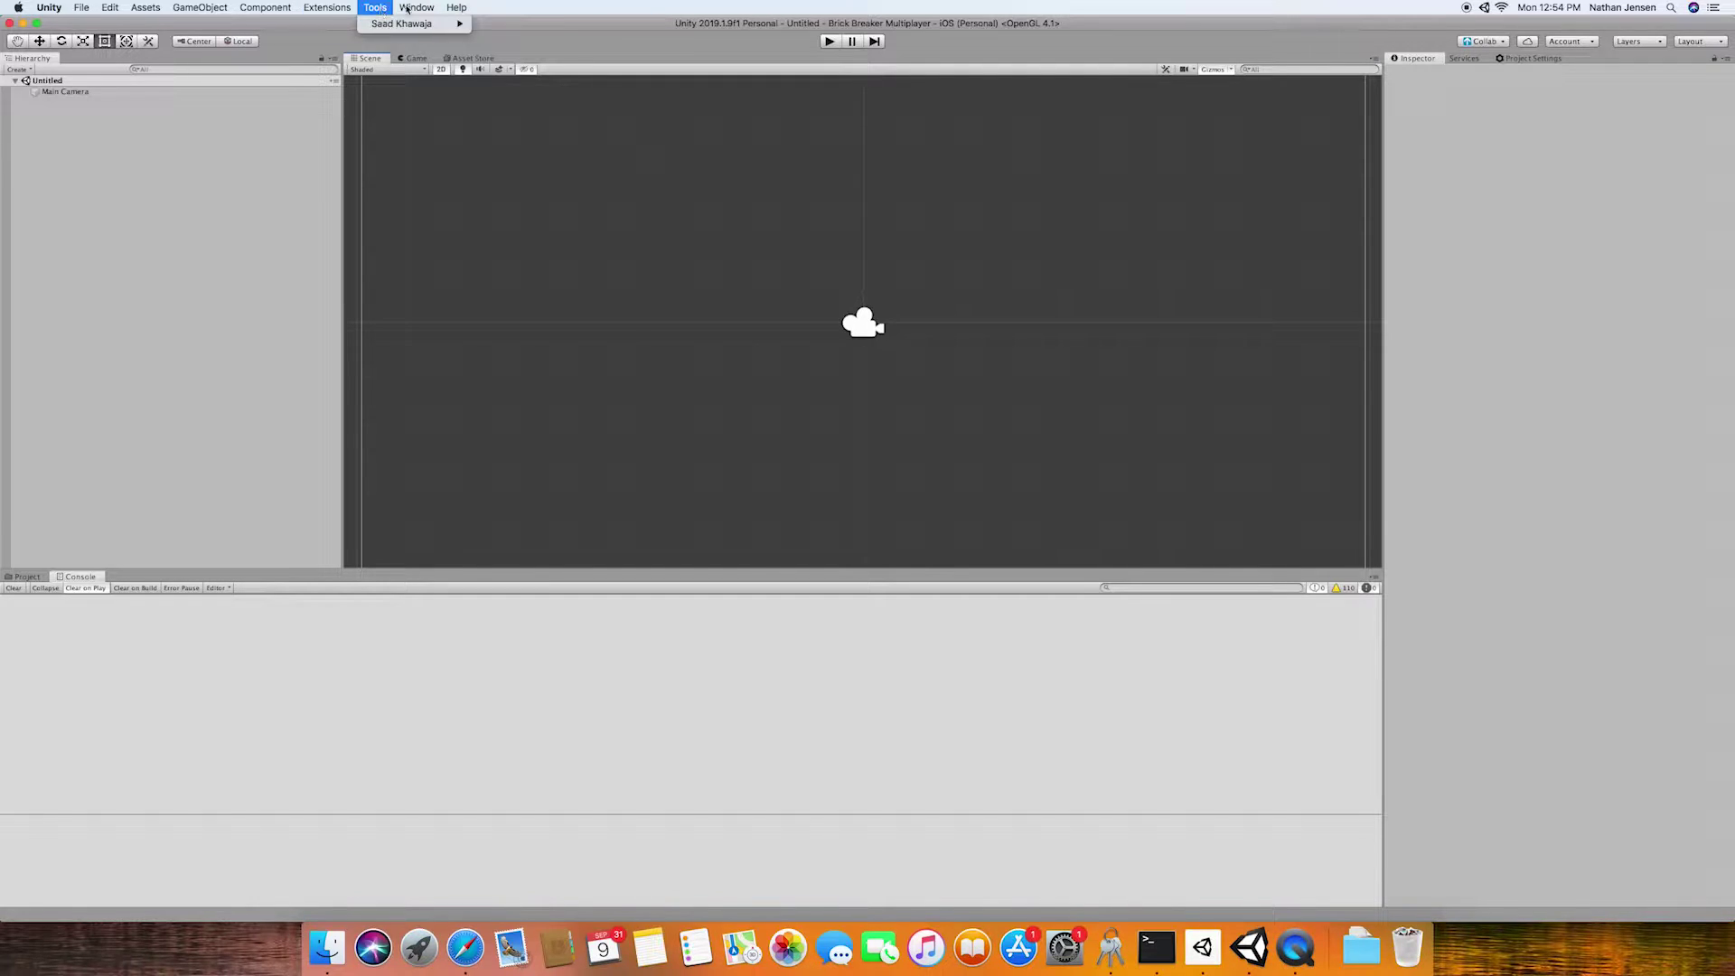
pyautogui.moveTo(407, 9)
pyautogui.moveTo(470, 101)
pyautogui.click(737, 120)
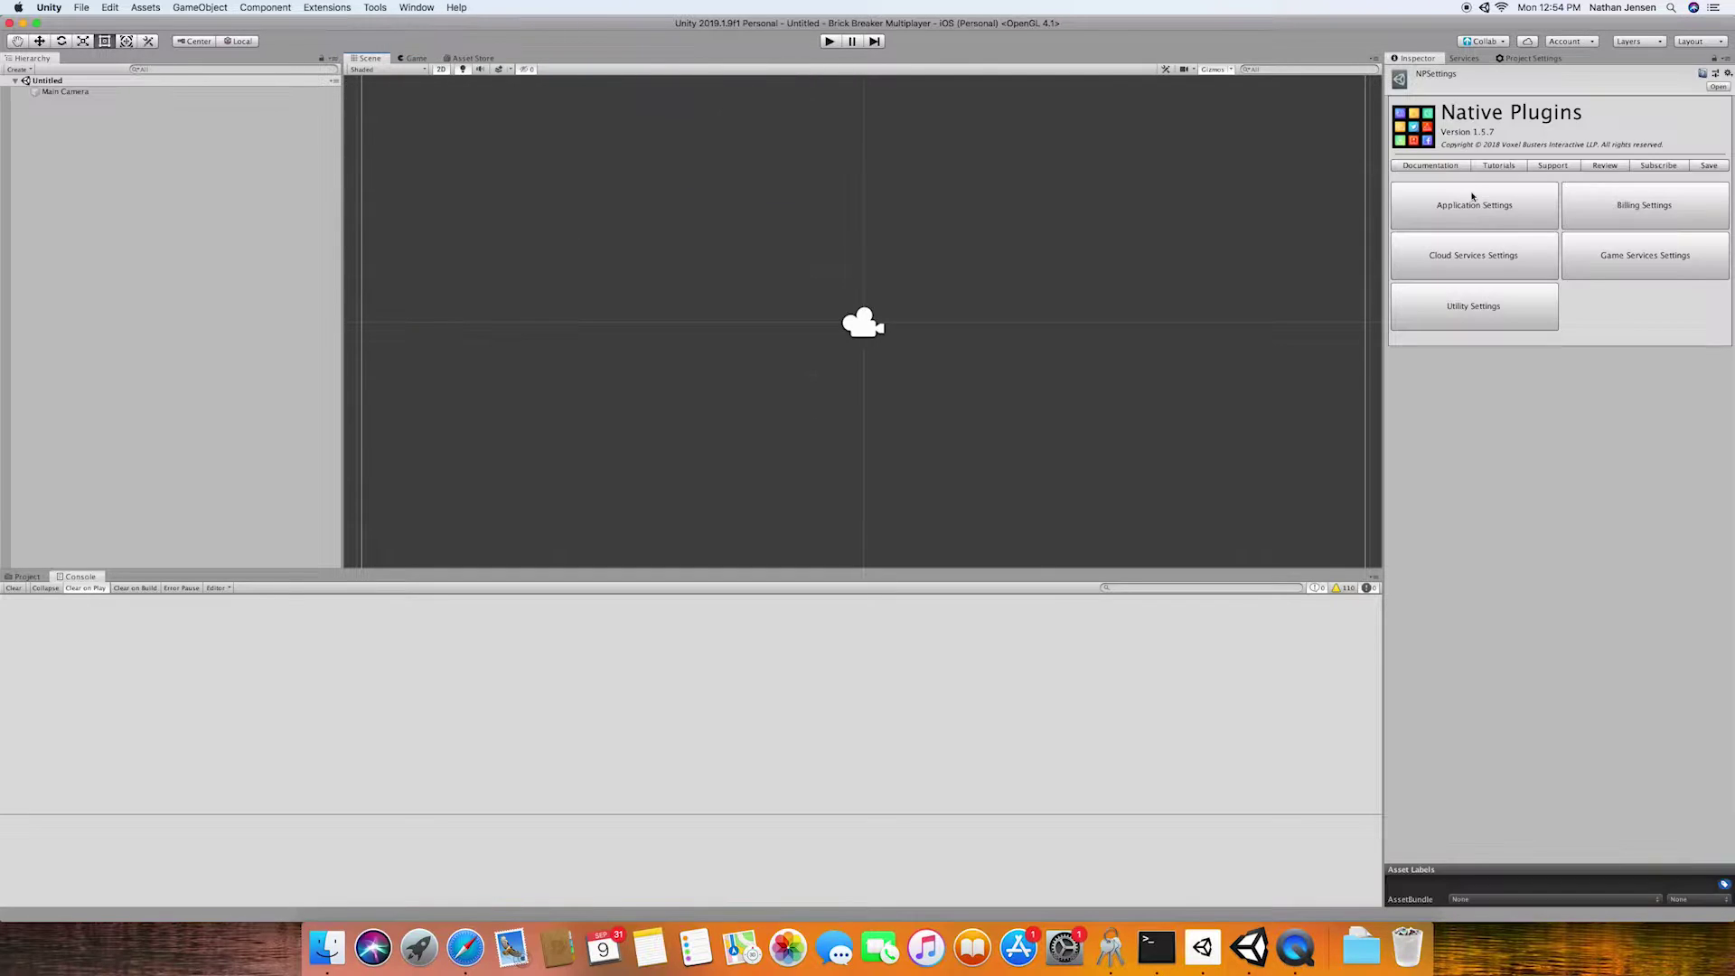
# Step: Open the plugin's Tutorials at Game Services > Enabling Service on Native Platform
pyautogui.click(1504, 165)
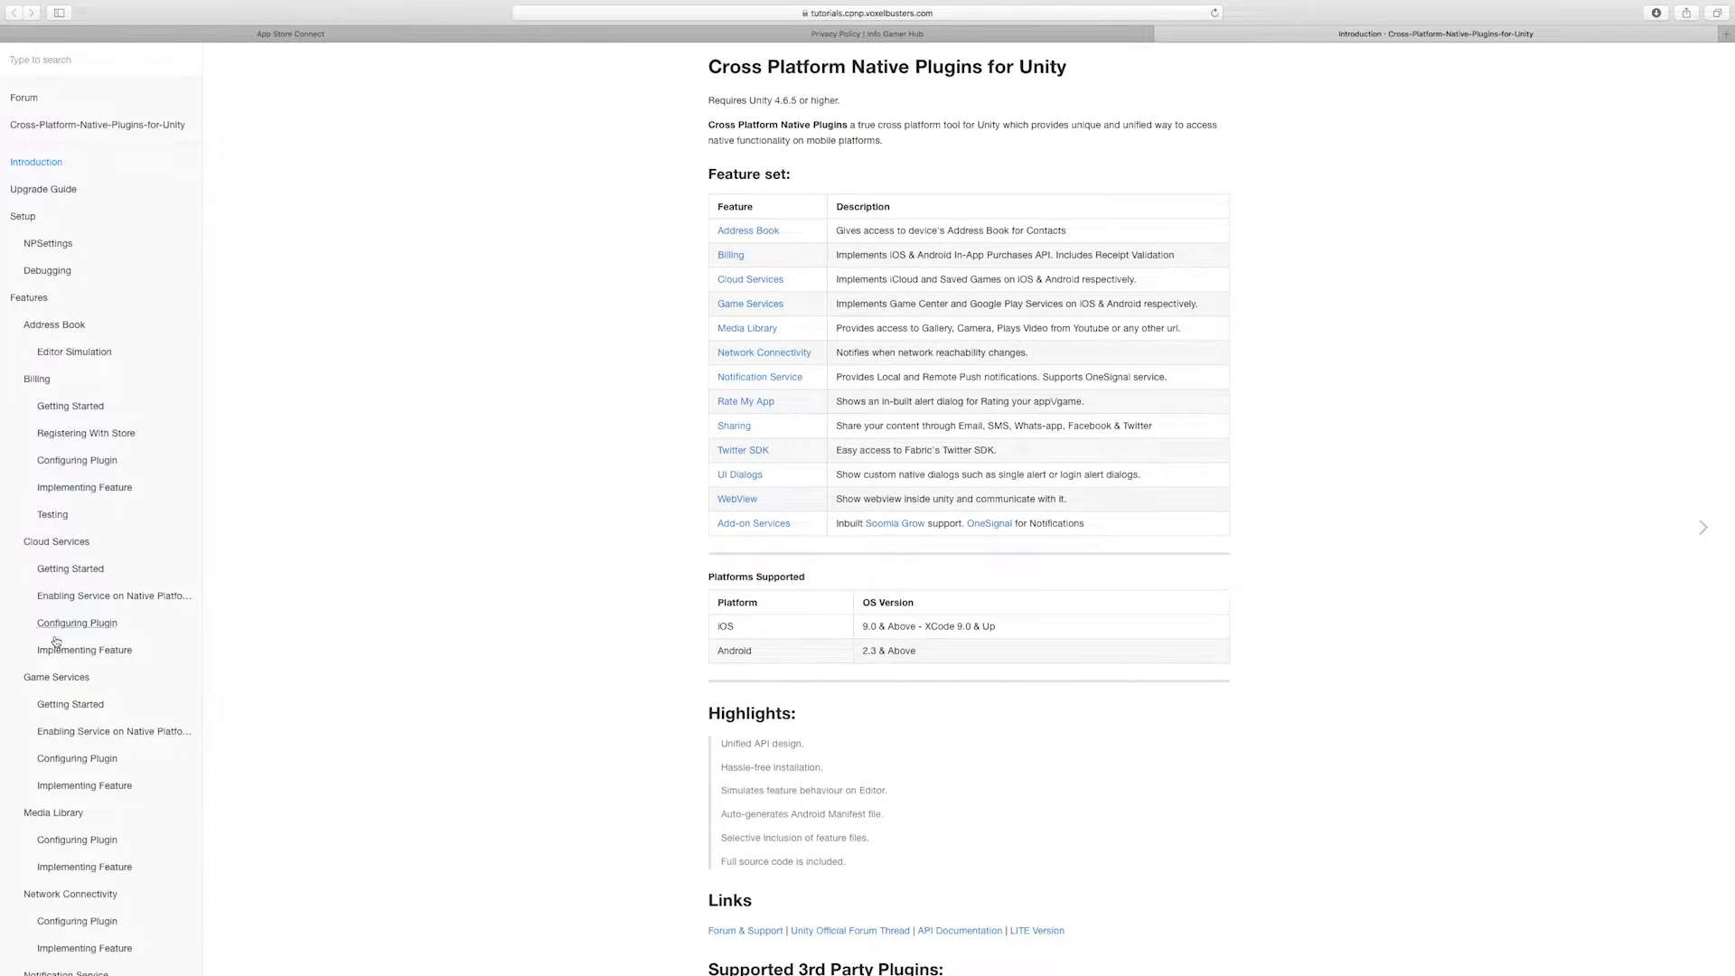
pyautogui.click(57, 682)
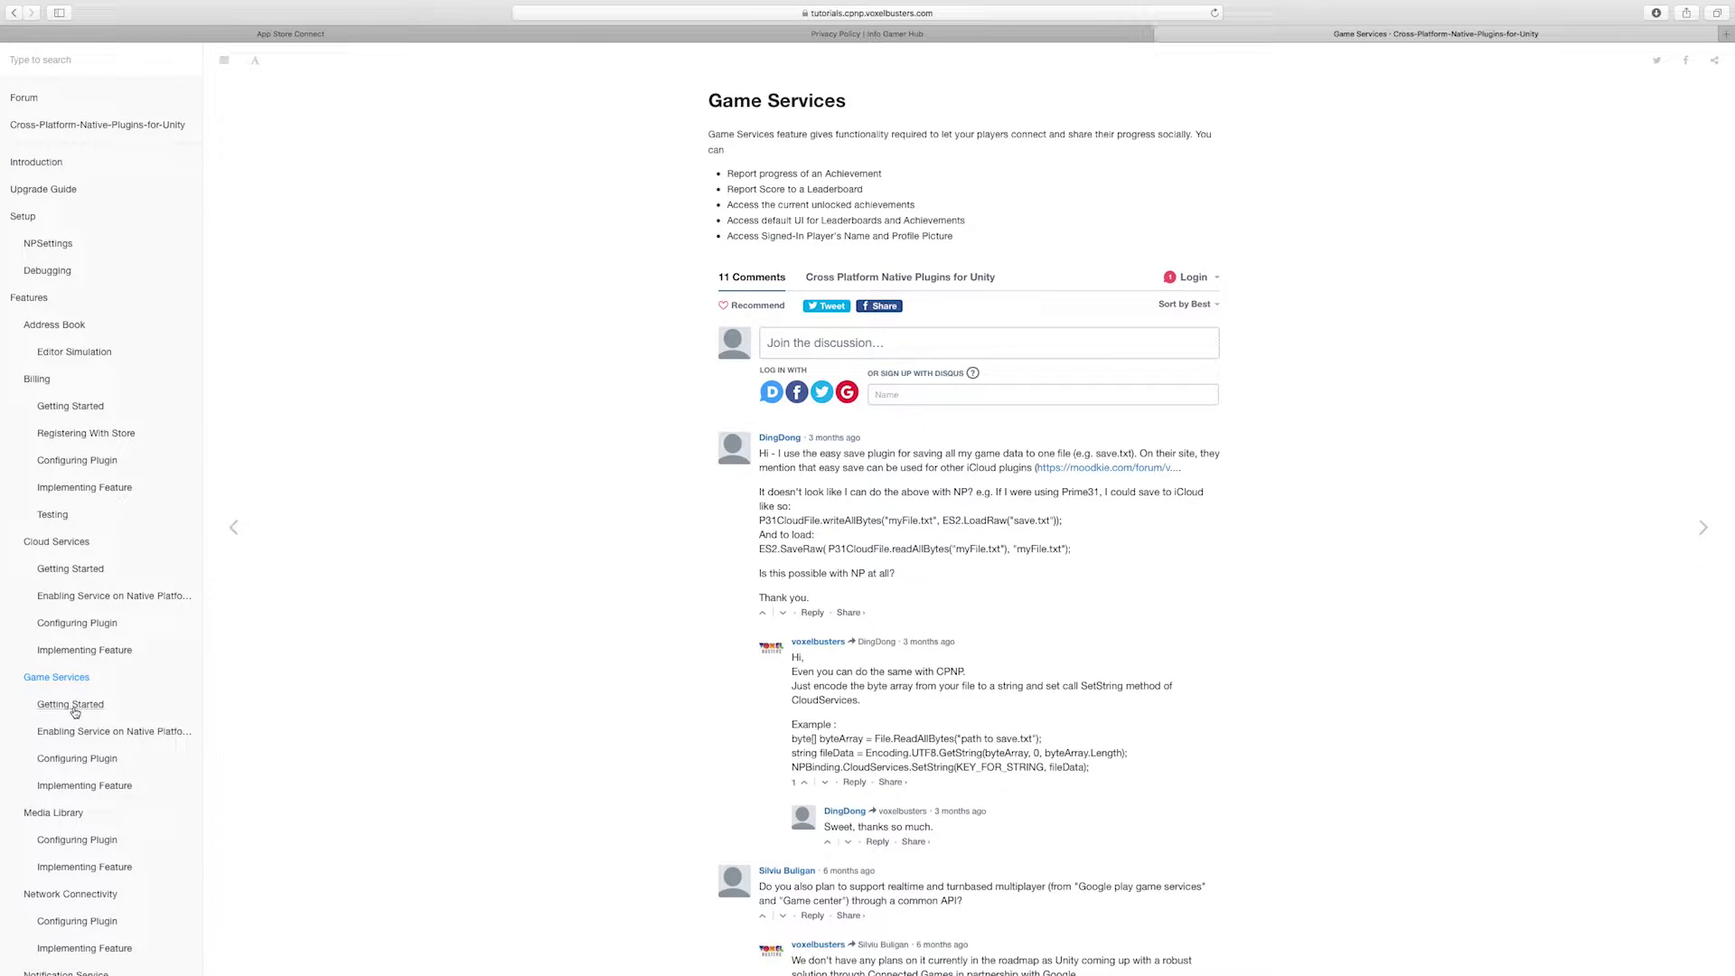
pyautogui.click(72, 706)
pyautogui.click(74, 730)
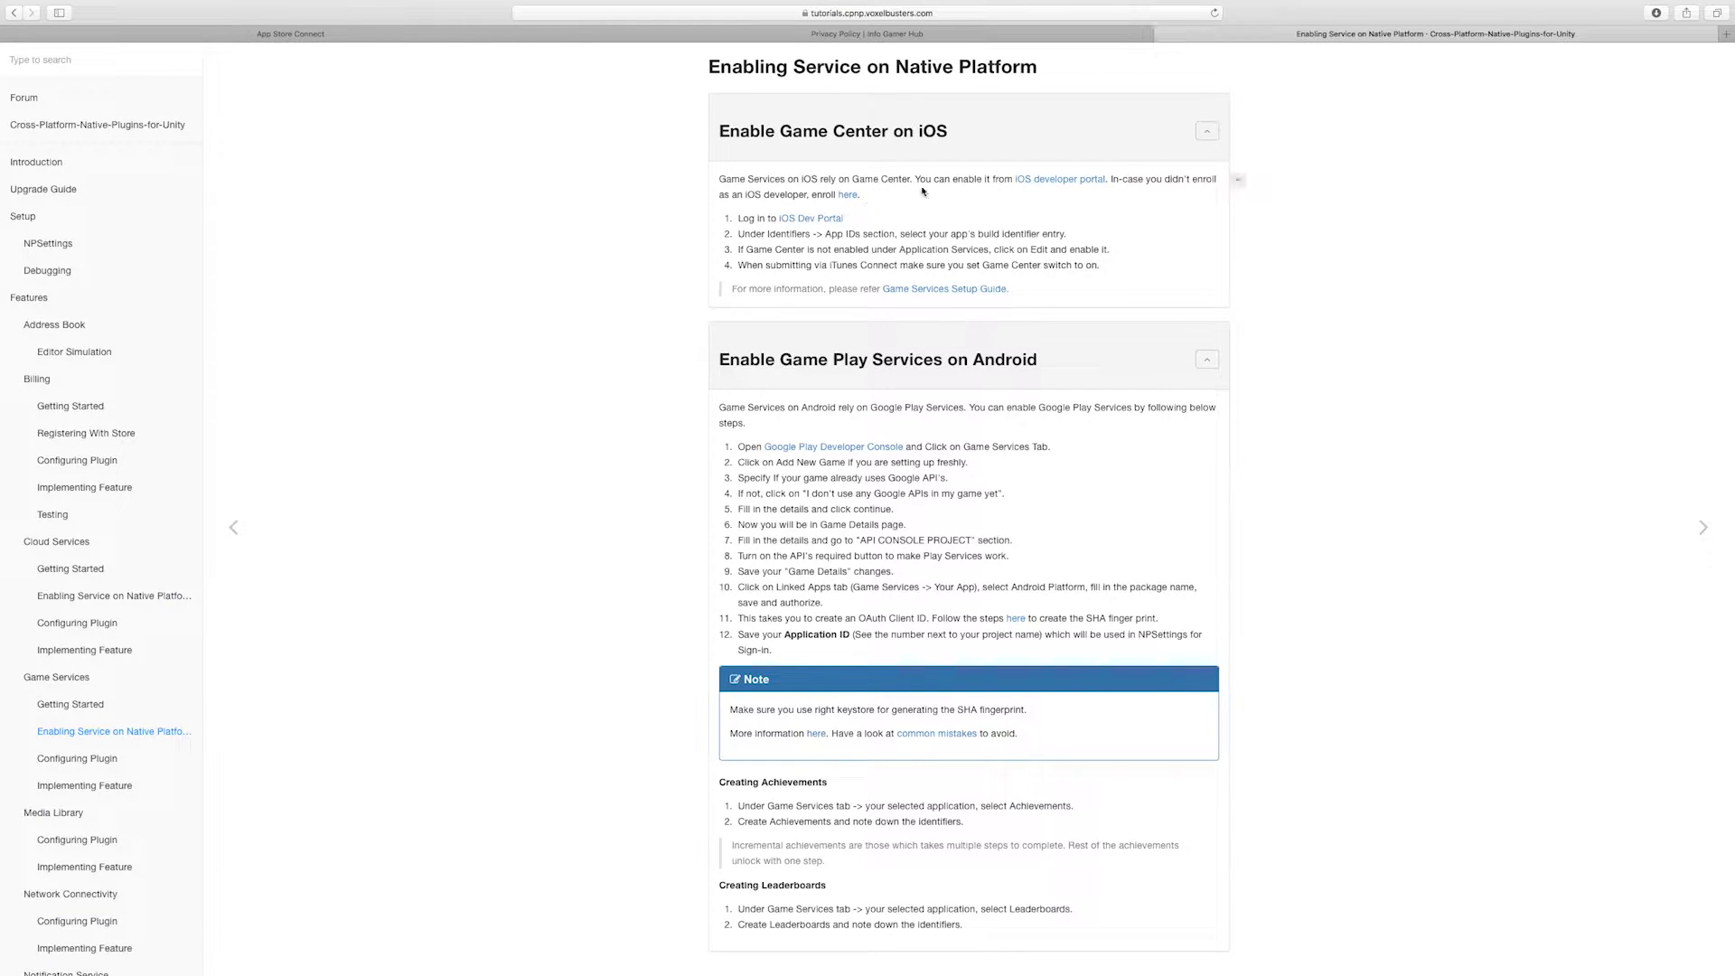
# Step: In the iOS Dev Portal, open the MultiplayerBrickBreaker app ID and review its Game Center capability
pyautogui.click(809, 218)
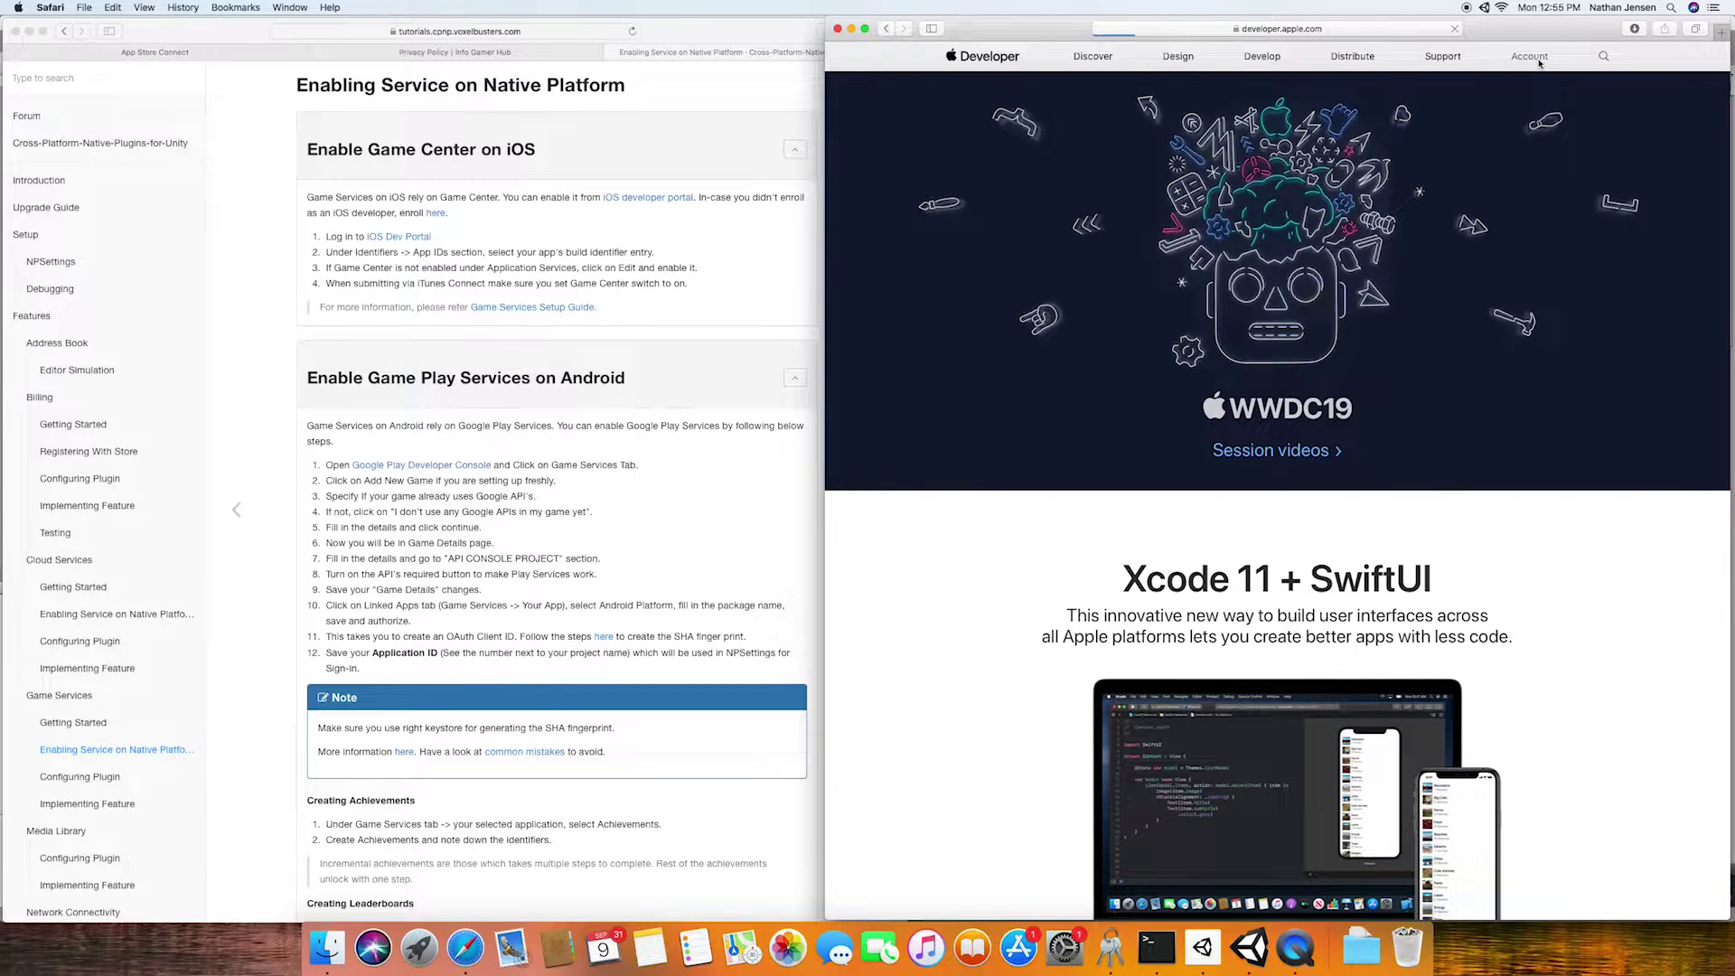
pyautogui.click(1539, 59)
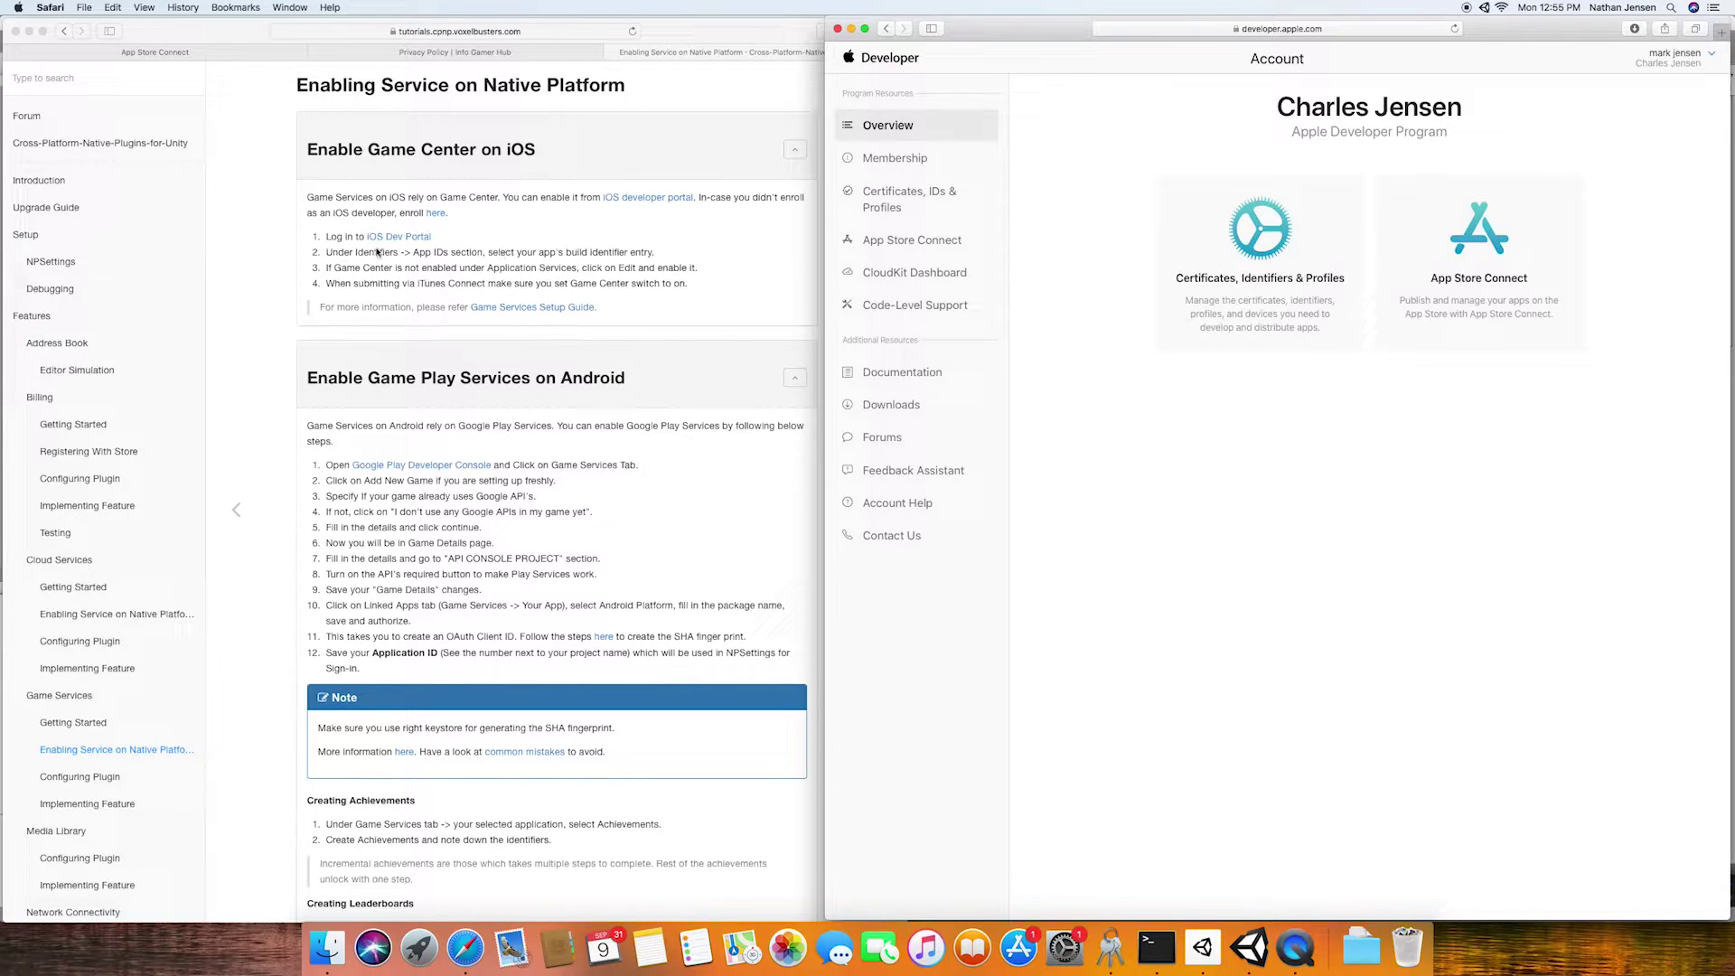
pyautogui.click(1284, 257)
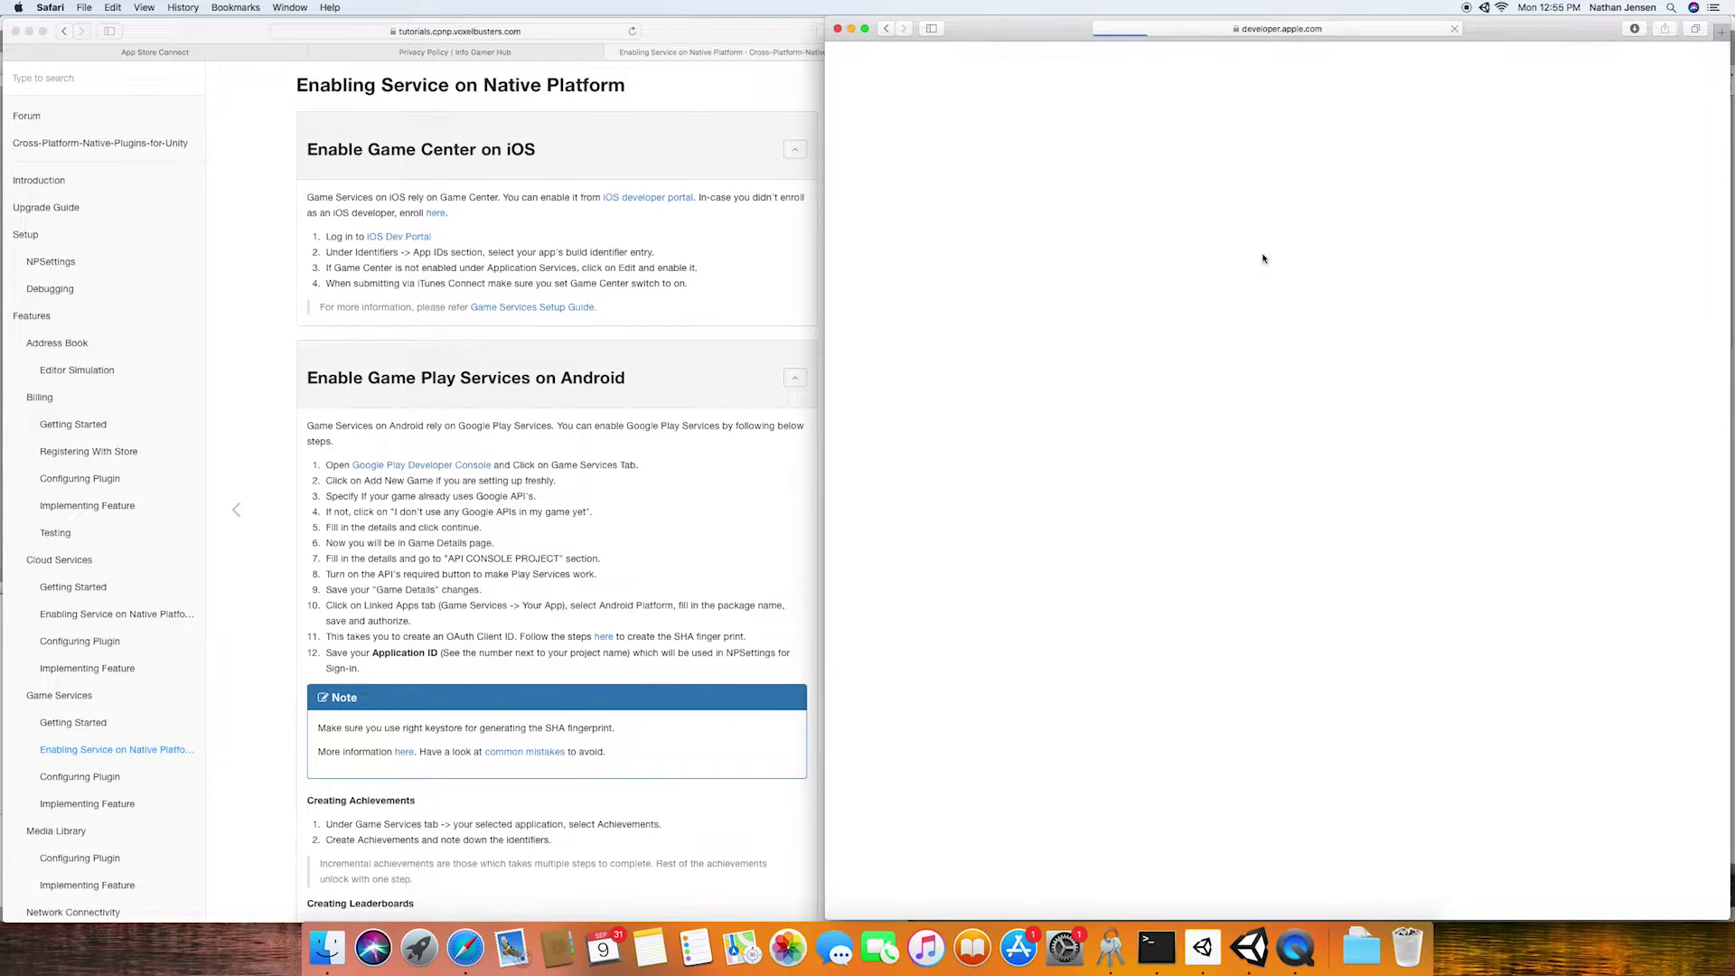
pyautogui.click(885, 175)
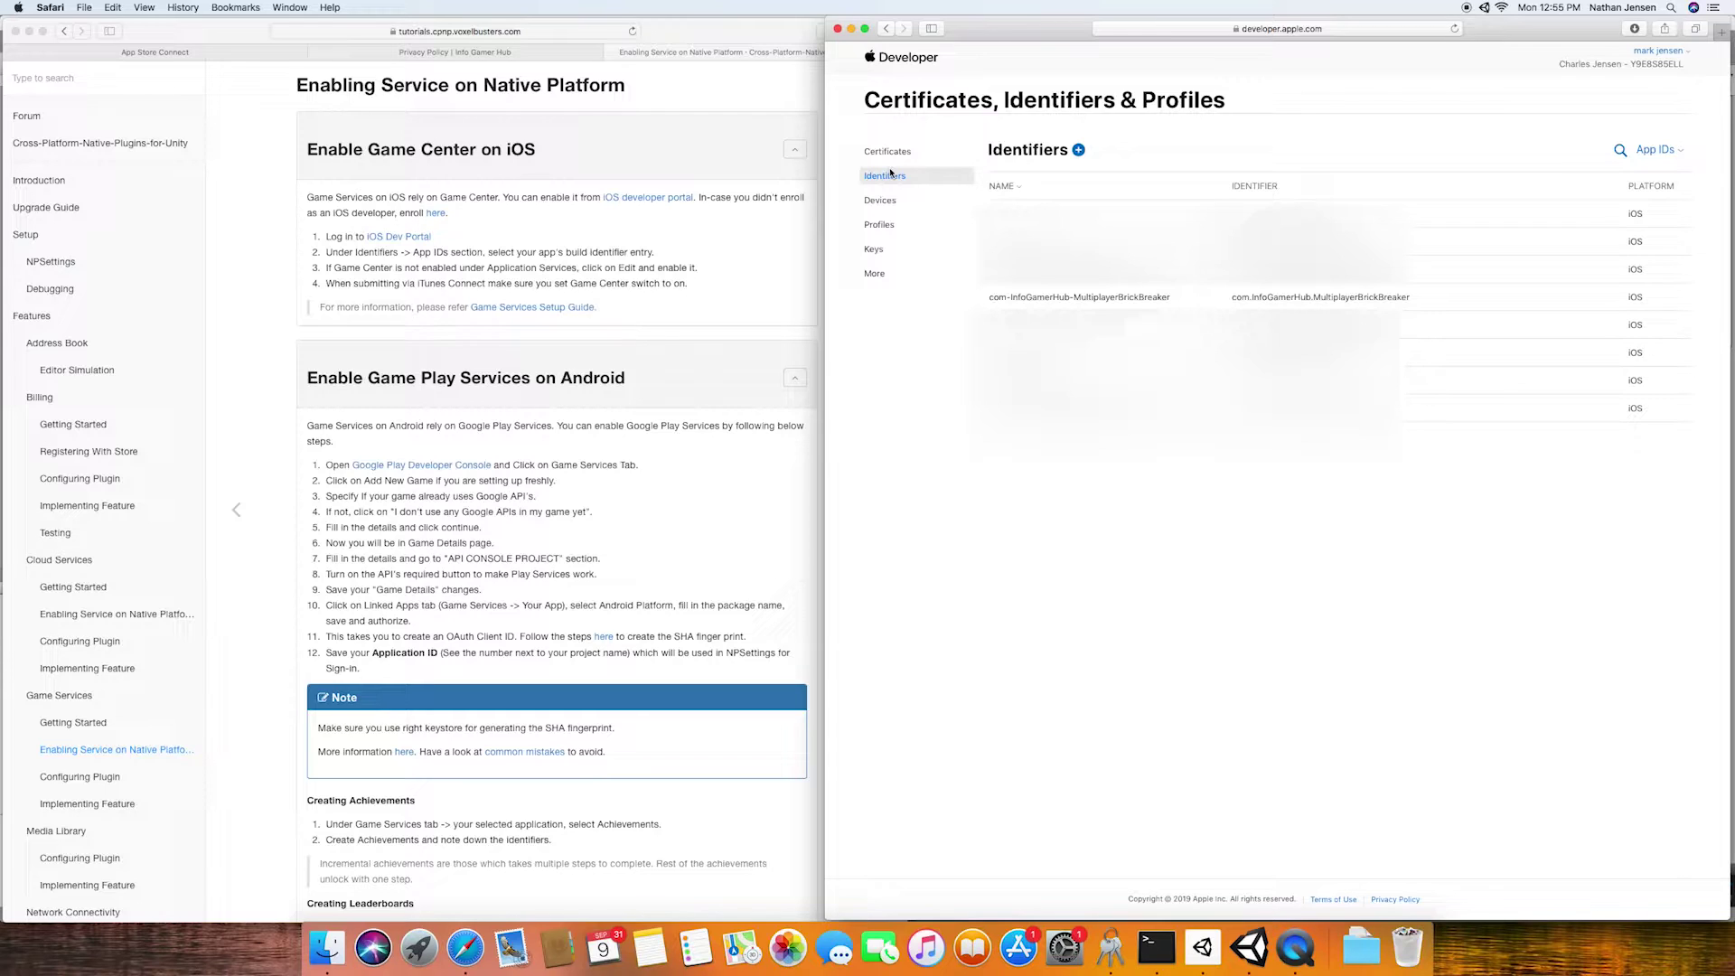
pyautogui.click(1096, 298)
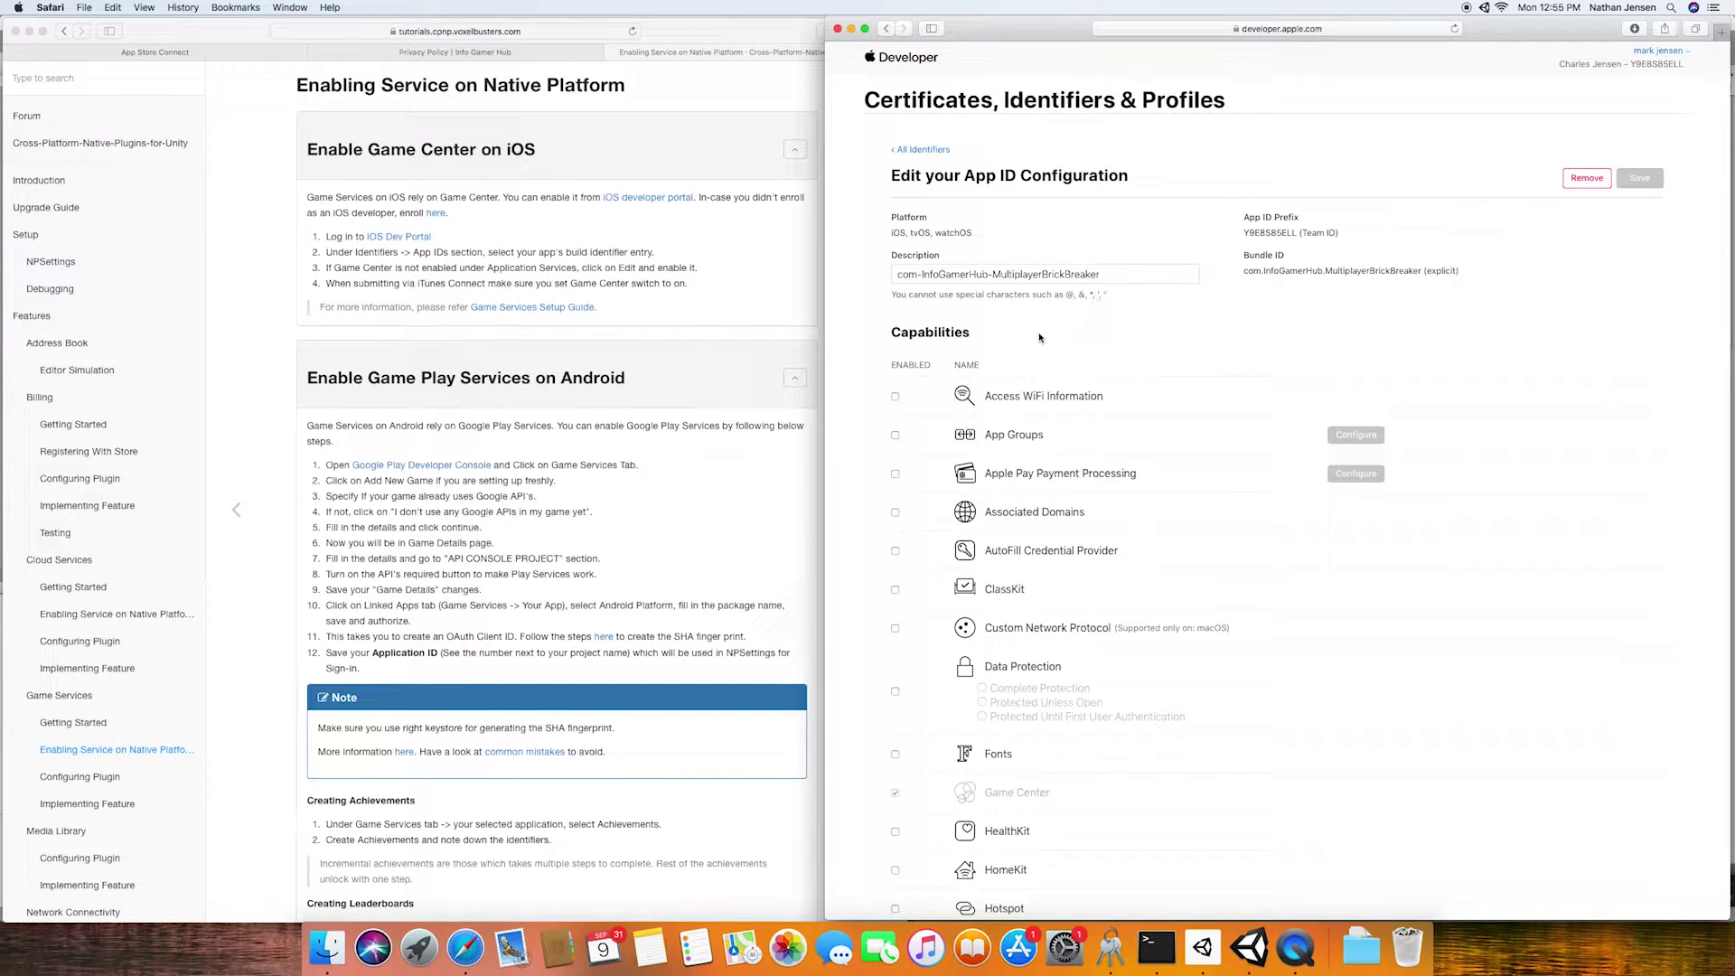
pyautogui.scroll(-5, 981, 340)
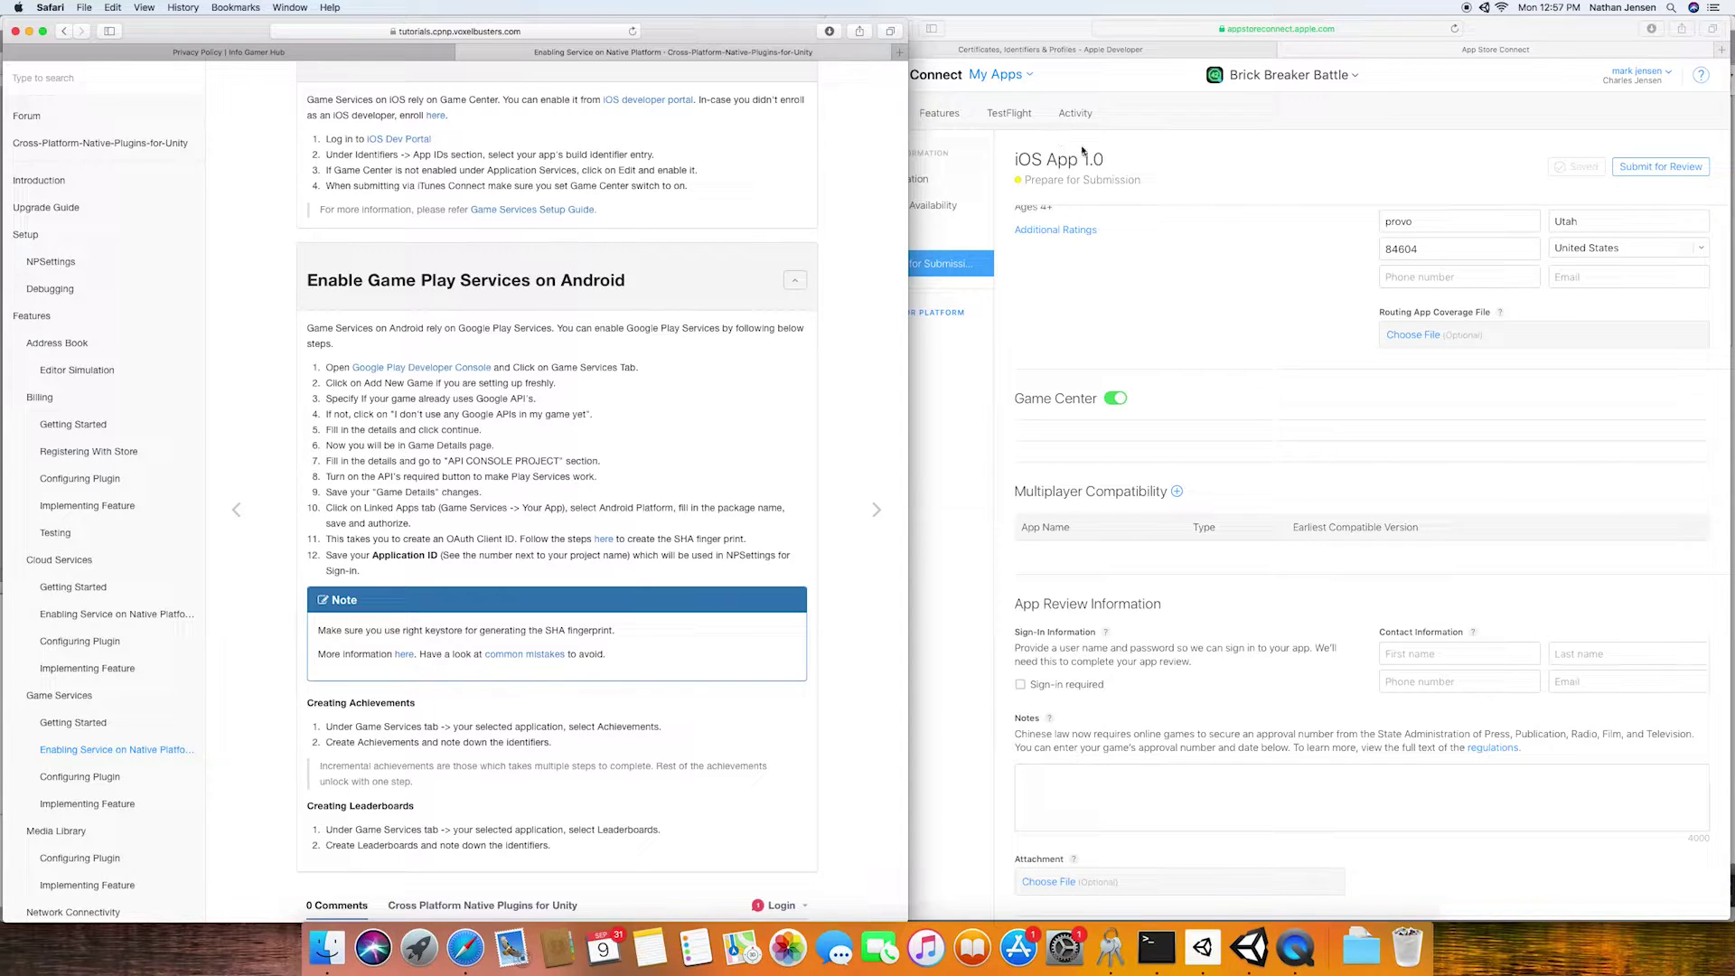
# Step: In App Store Connect, open Brick Breaker Battle's Features > Game Center page and start a new leaderboard
pyautogui.click(1123, 146)
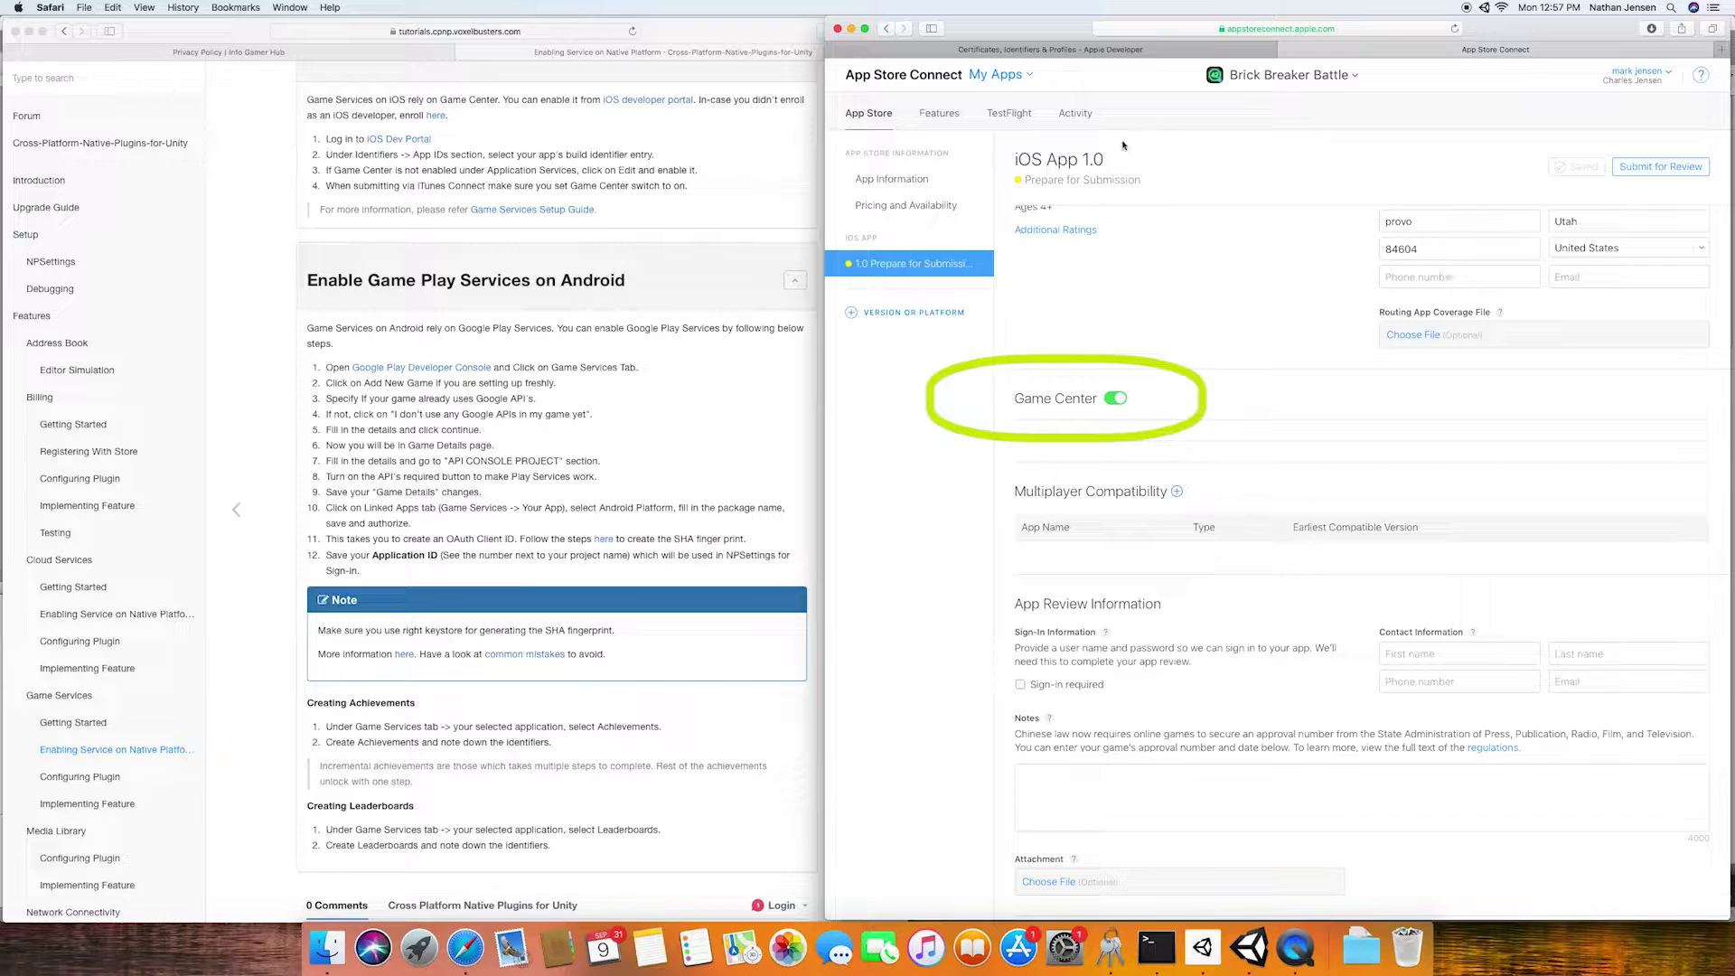
pyautogui.click(940, 114)
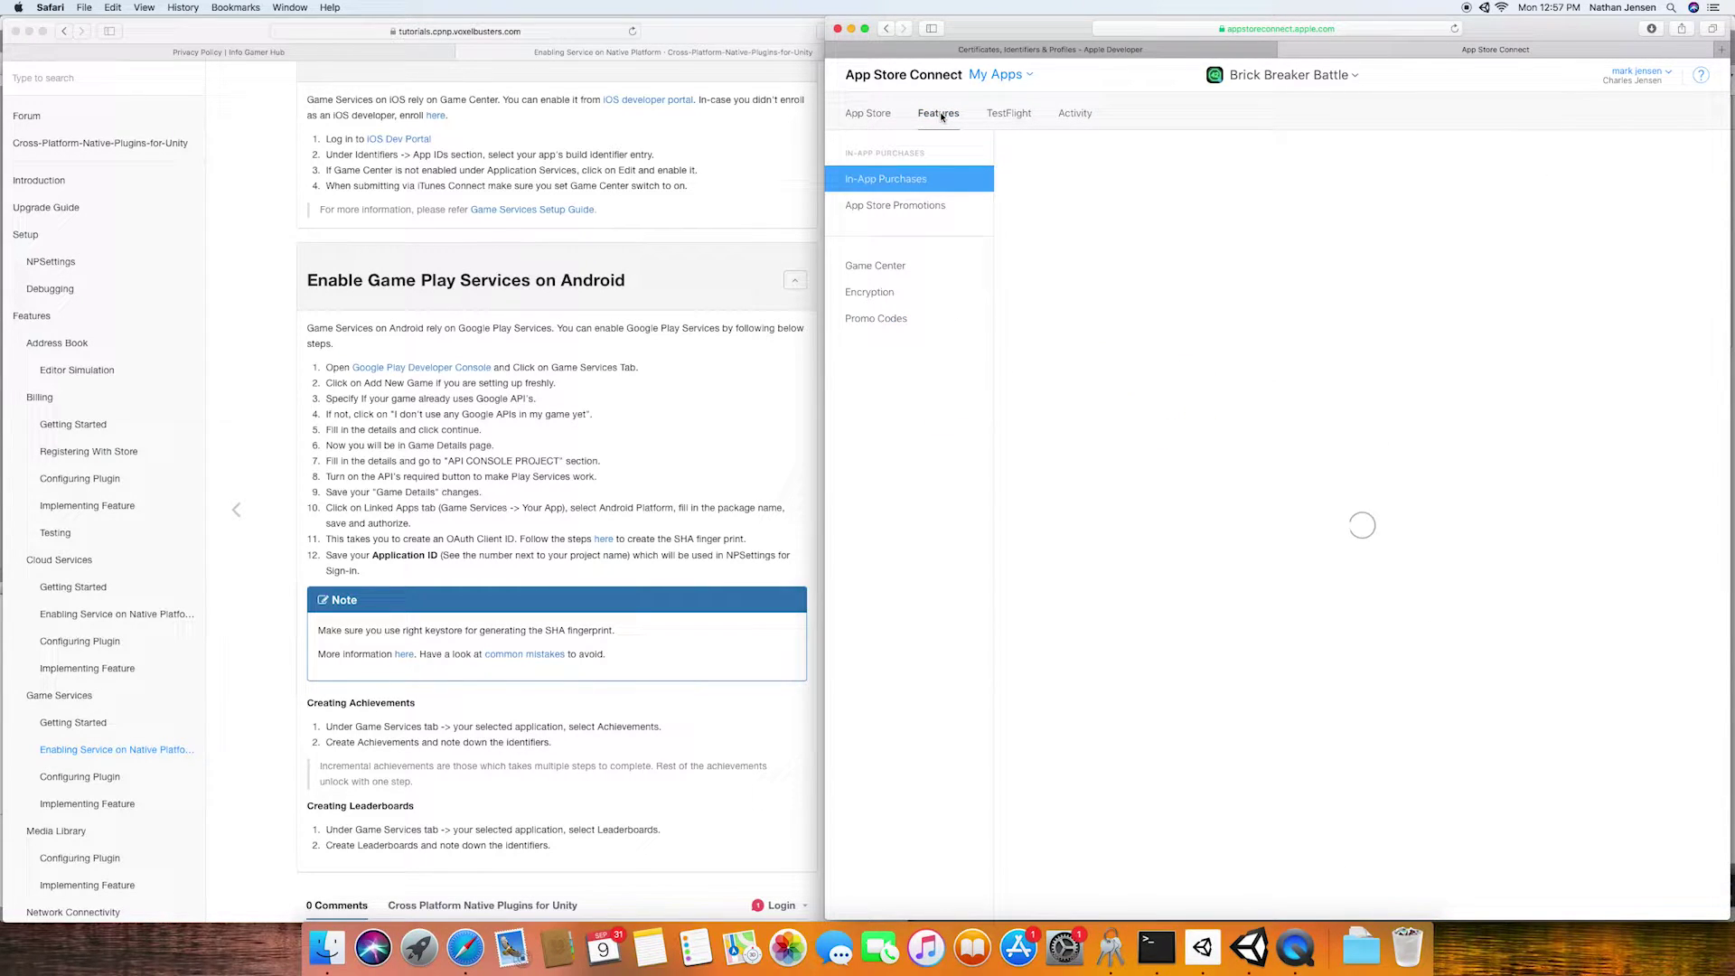
pyautogui.click(902, 267)
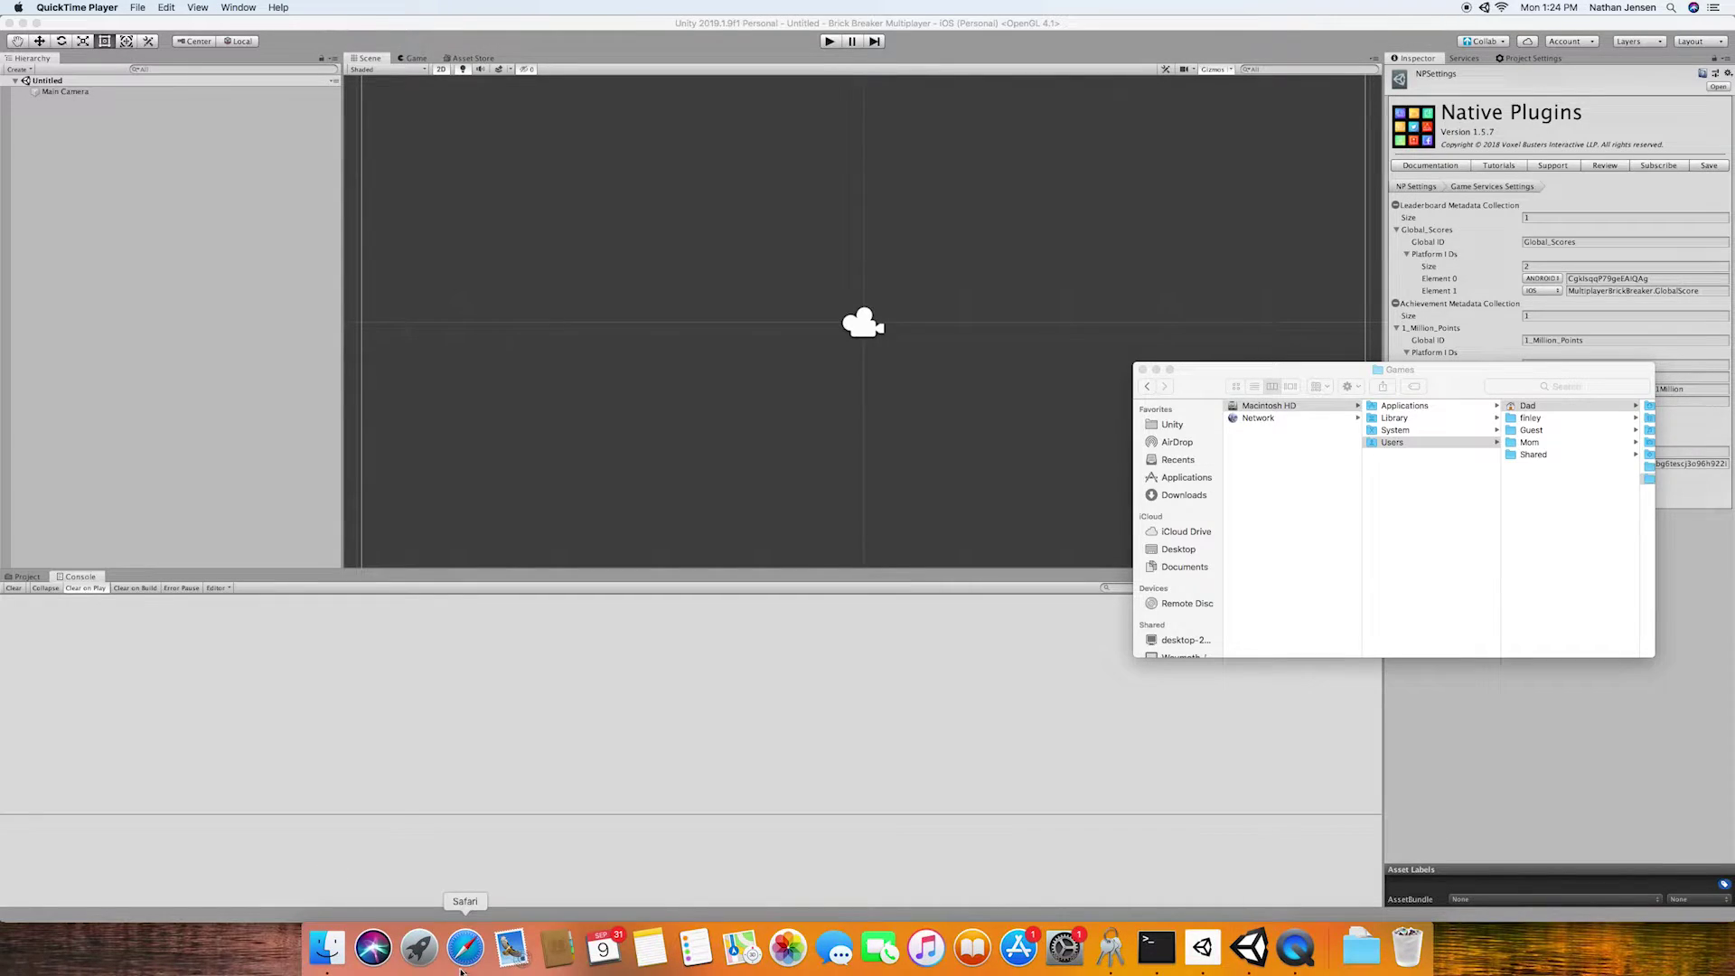
pyautogui.click(479, 965)
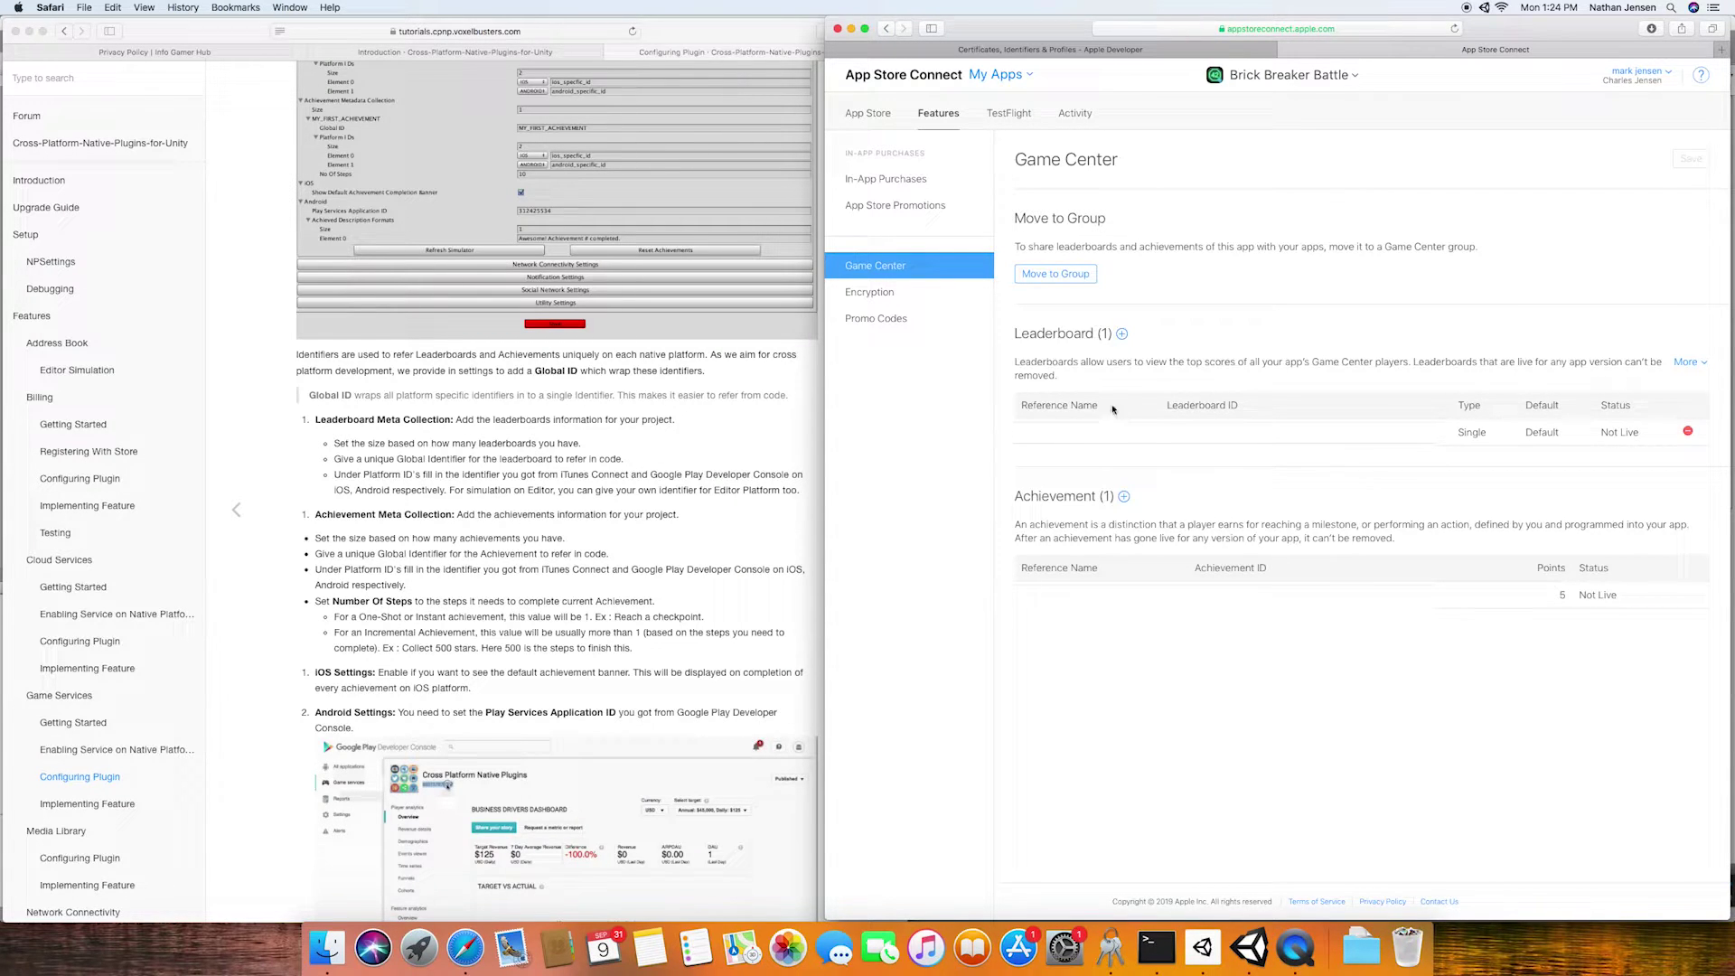
# Step: Create single leaderboard 'Global Scores', ID MultiplayerBrickBreaker.GlobalScore, Integer format, High to Low
pyautogui.click(1122, 334)
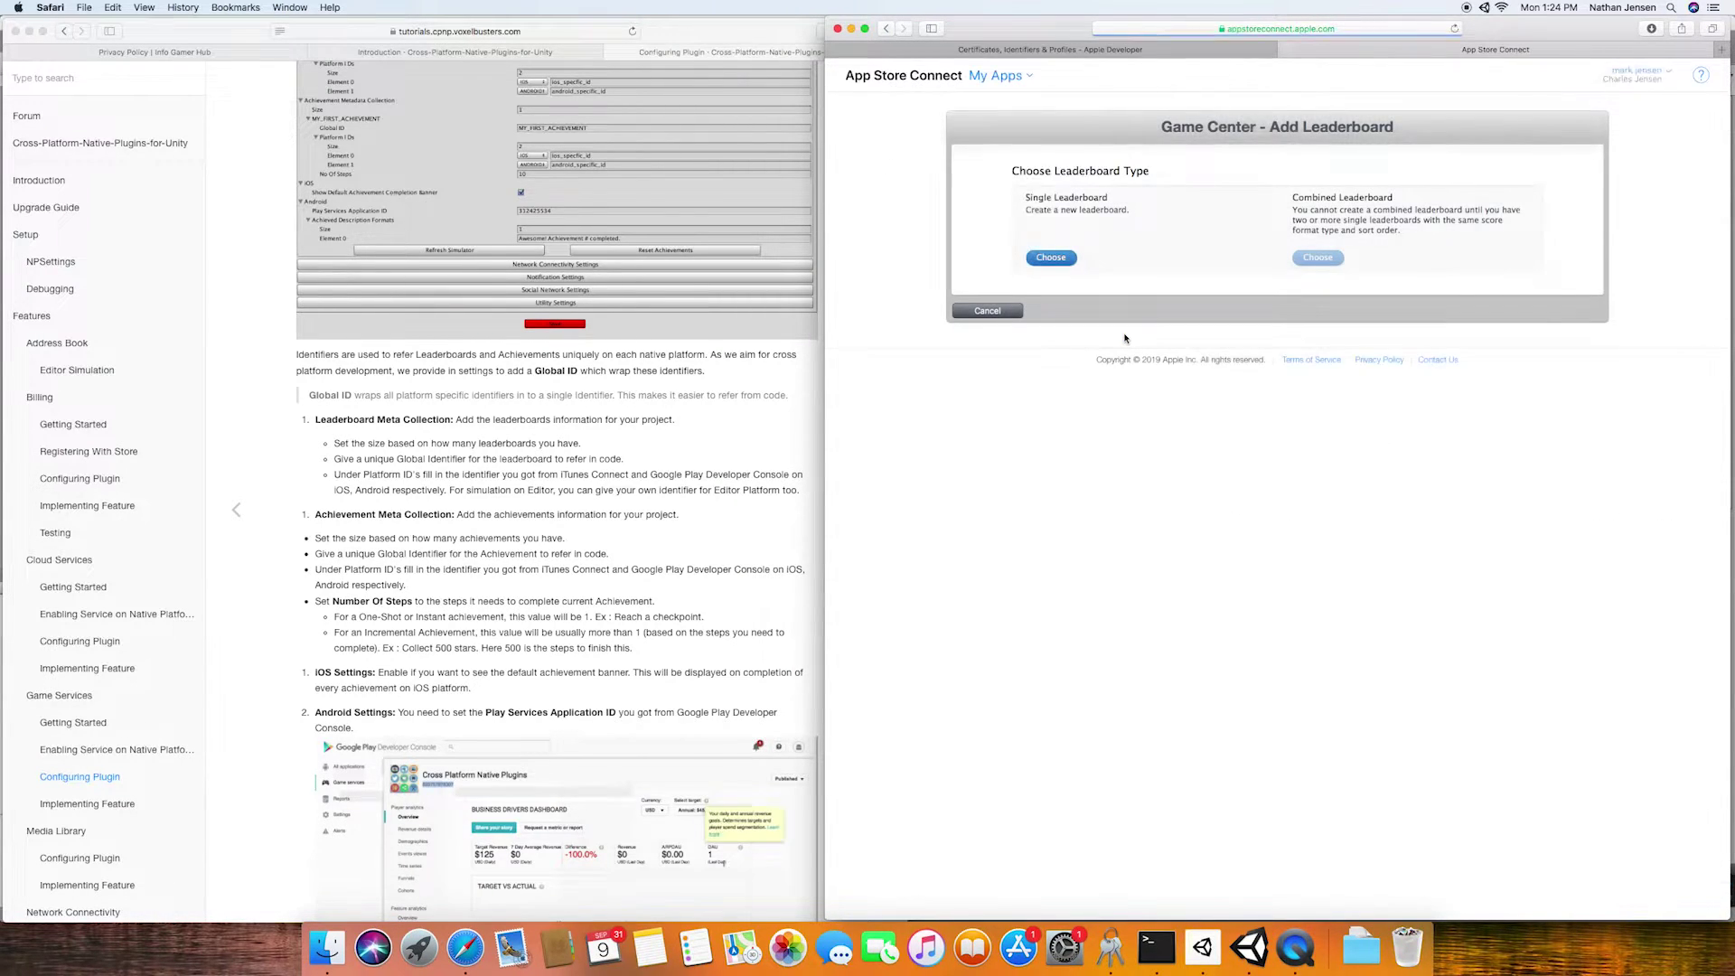
pyautogui.click(1050, 257)
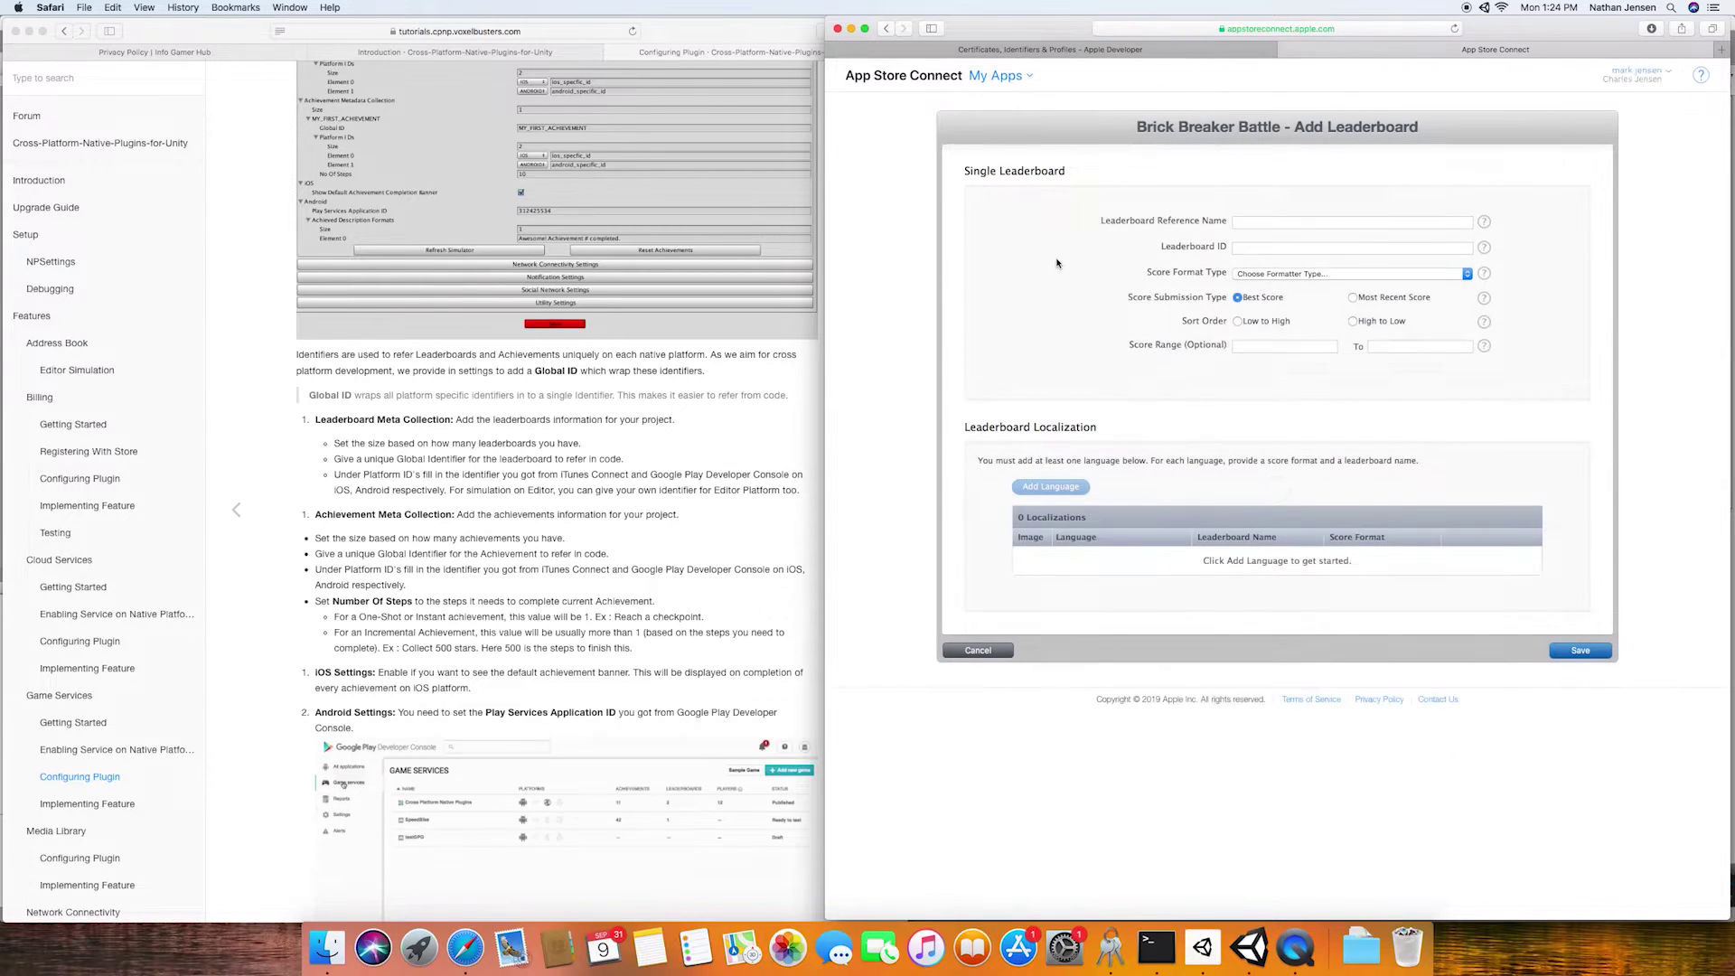
pyautogui.click(1273, 221)
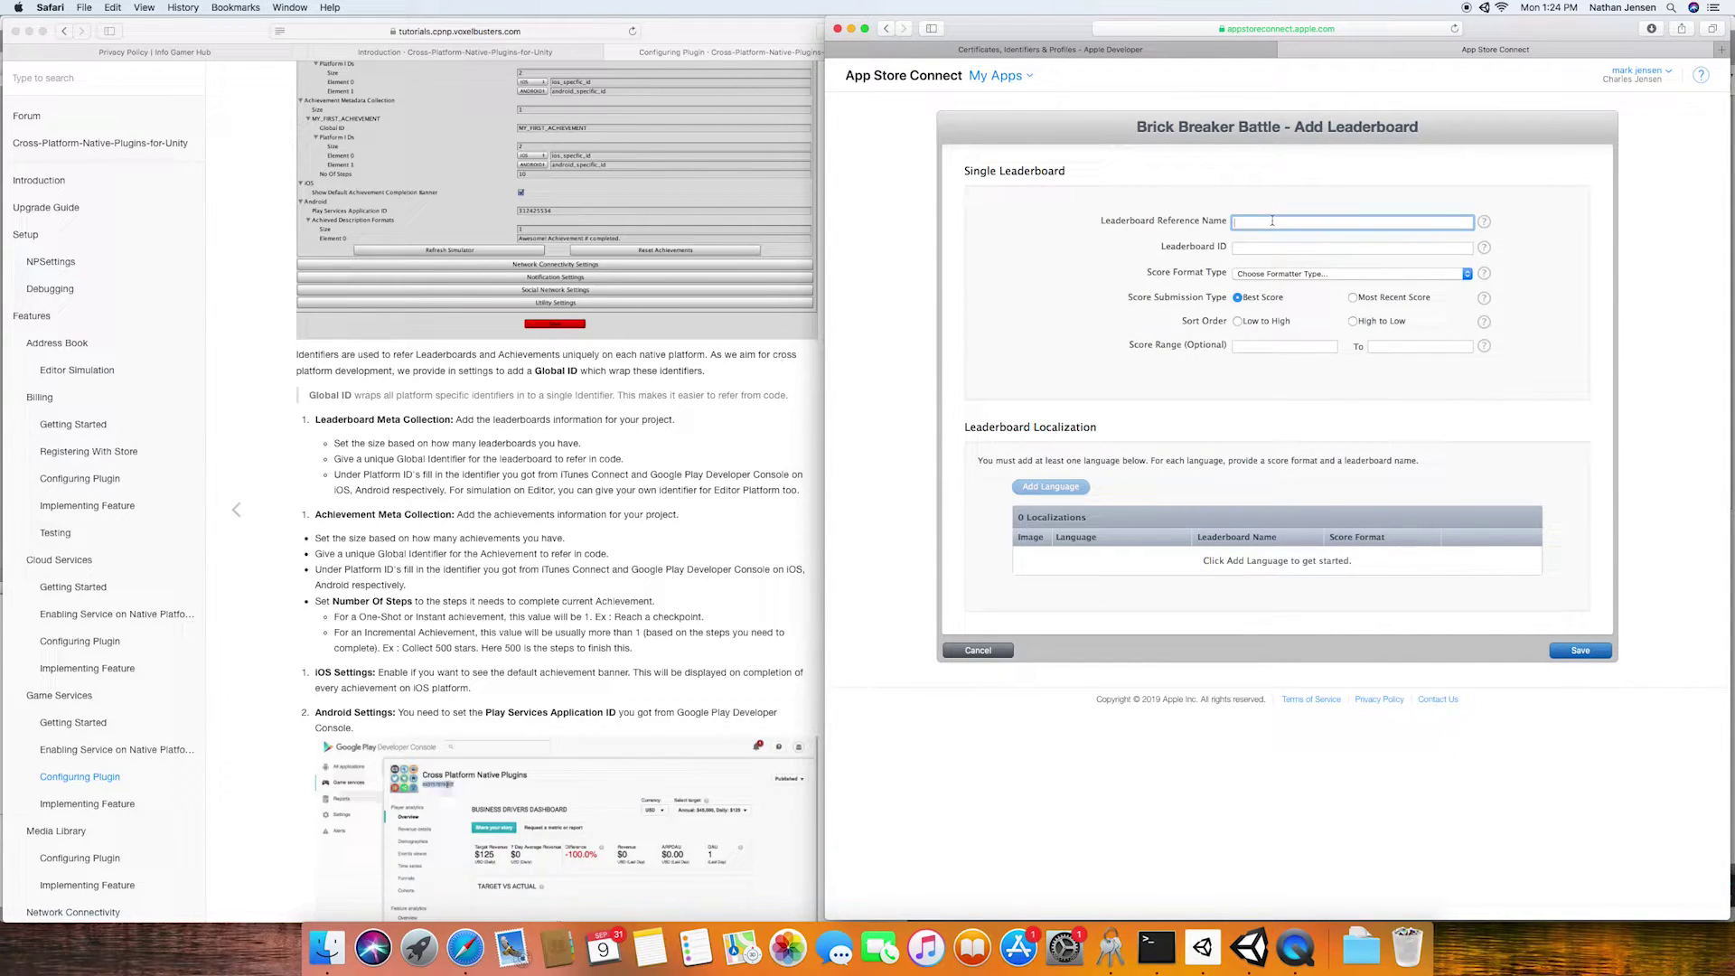
pyautogui.write('Global Scores')
pyautogui.press('Tab')
pyautogui.write('MultiplayerBrickBreaker.GlobalScore')
pyautogui.click(1353, 273)
pyautogui.click(1353, 320)
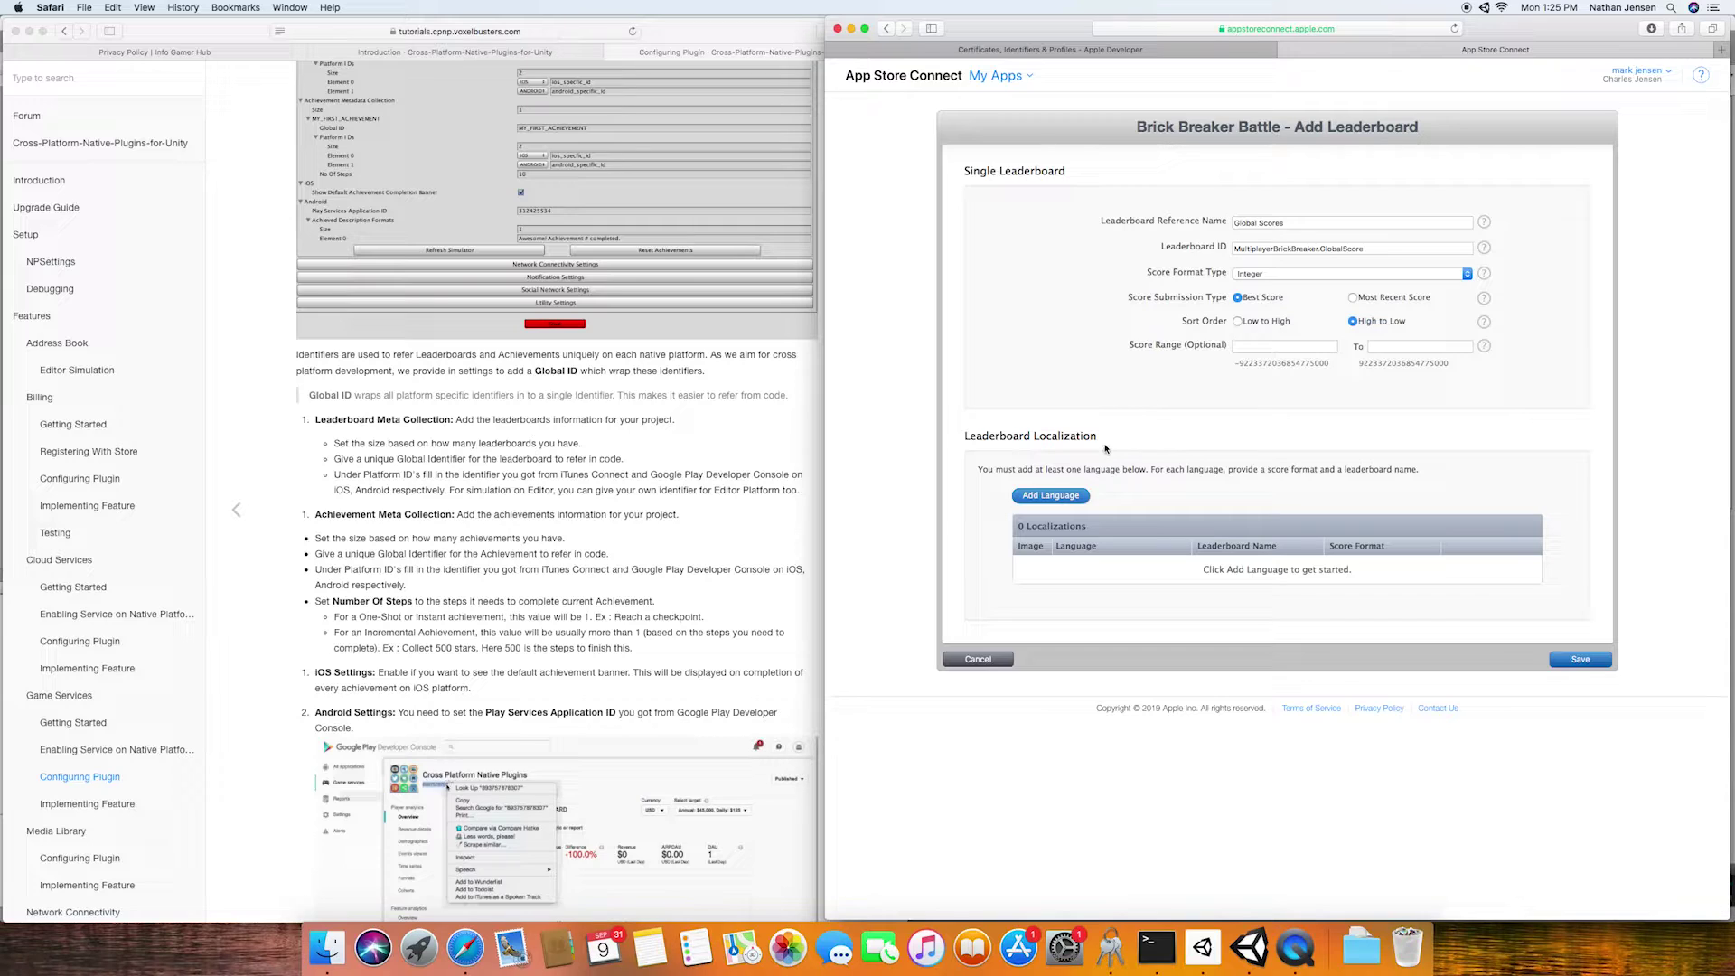
# Step: Add an English localization named 'Global Scores', Integer format, suffixes 'Point' and 'Points'
pyautogui.click(1059, 496)
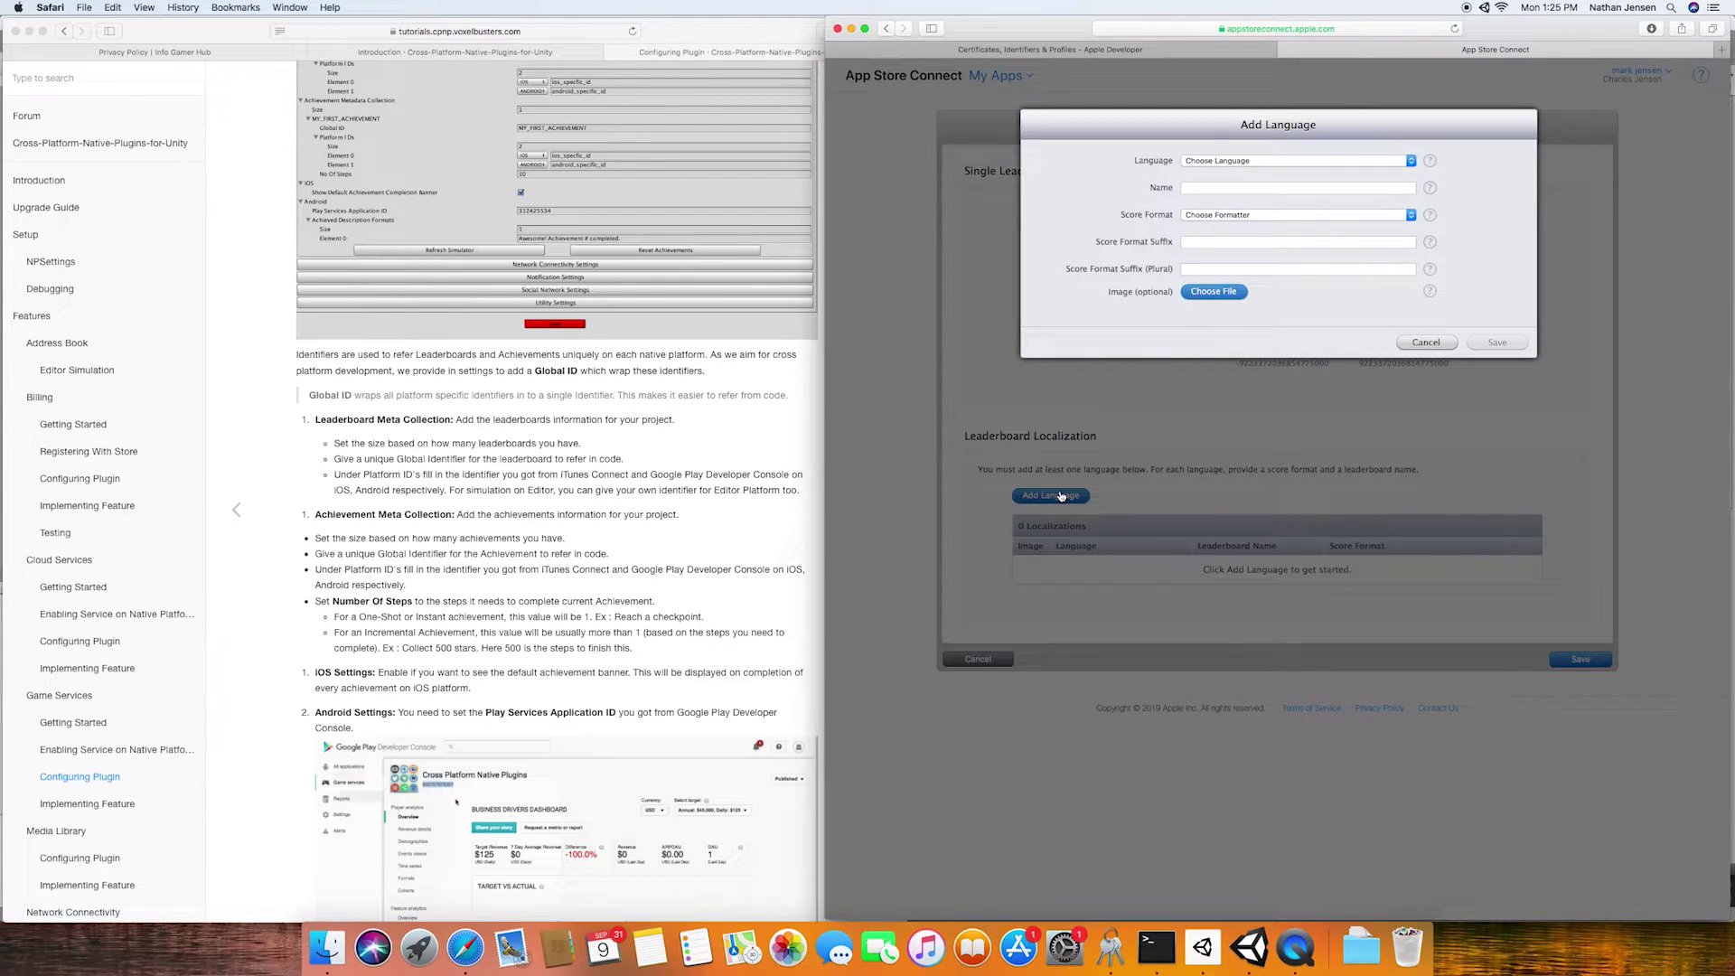
pyautogui.click(1266, 163)
pyautogui.click(1265, 276)
pyautogui.click(1266, 188)
pyautogui.write('Global Scores')
pyautogui.press('Tab')
pyautogui.press('Down')
pyautogui.press('Tab')
pyautogui.write('Point')
pyautogui.press('Tab')
pyautogui.write('Points')
pyautogui.click(1490, 348)
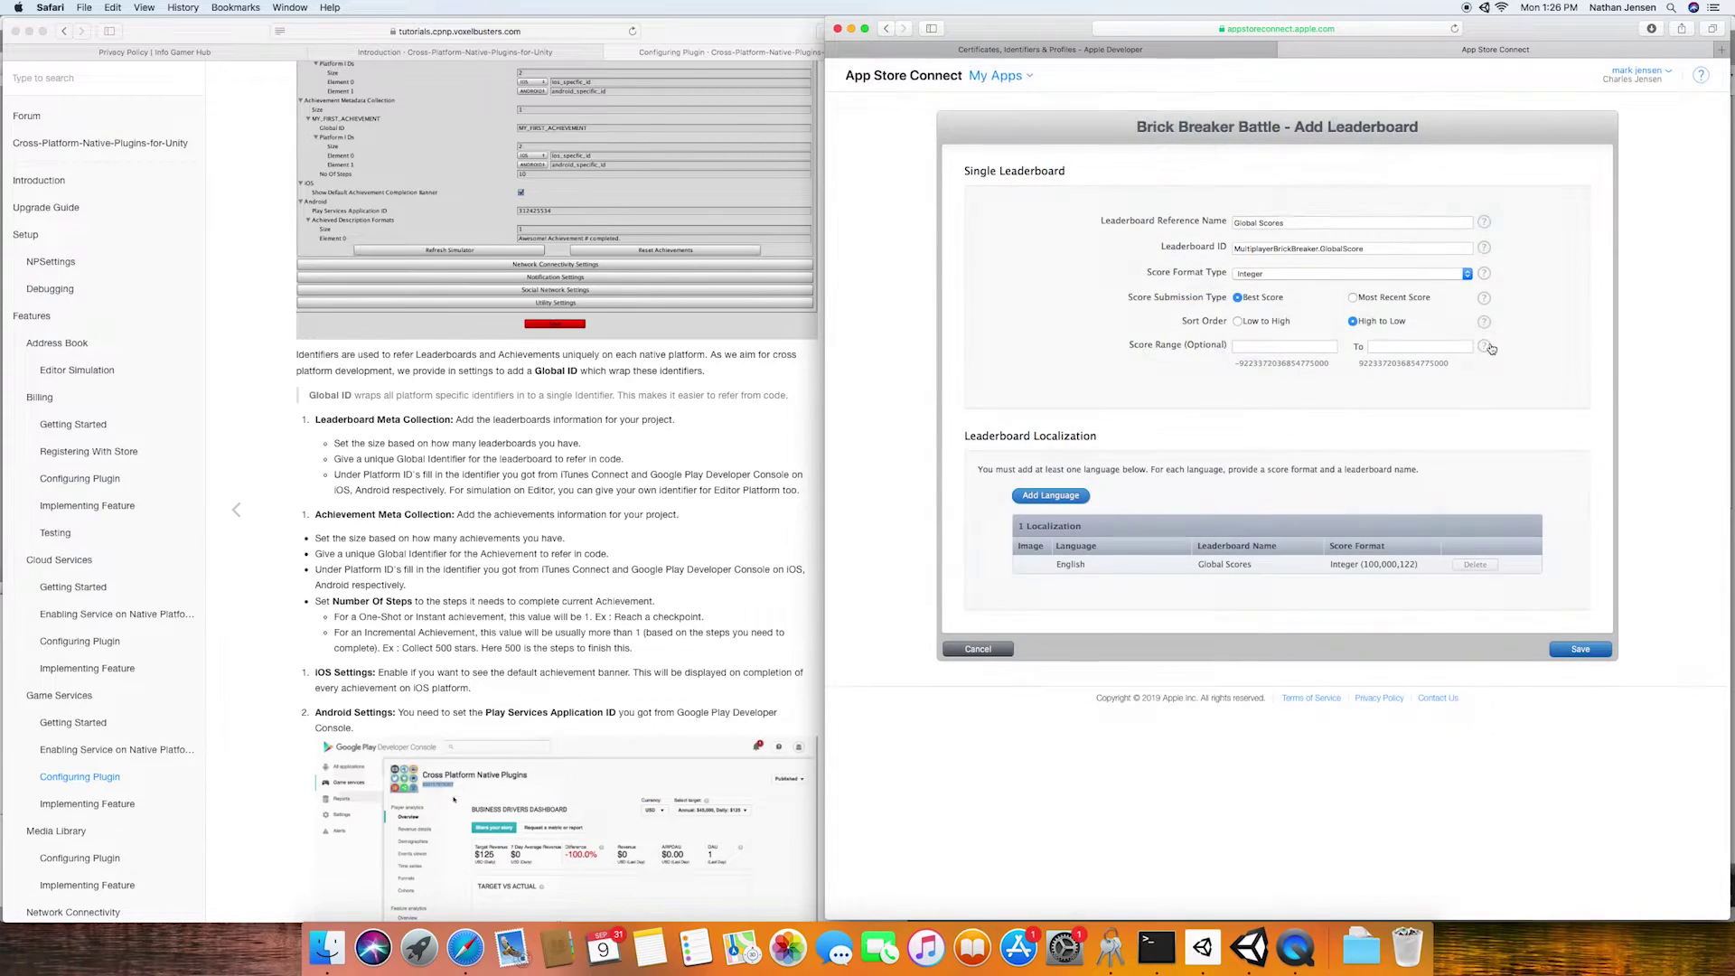
# Step: Save the leaderboard, copy its ID MultiplayerBrickBreaker.GlobalScore, and return to Unity
pyautogui.click(1581, 650)
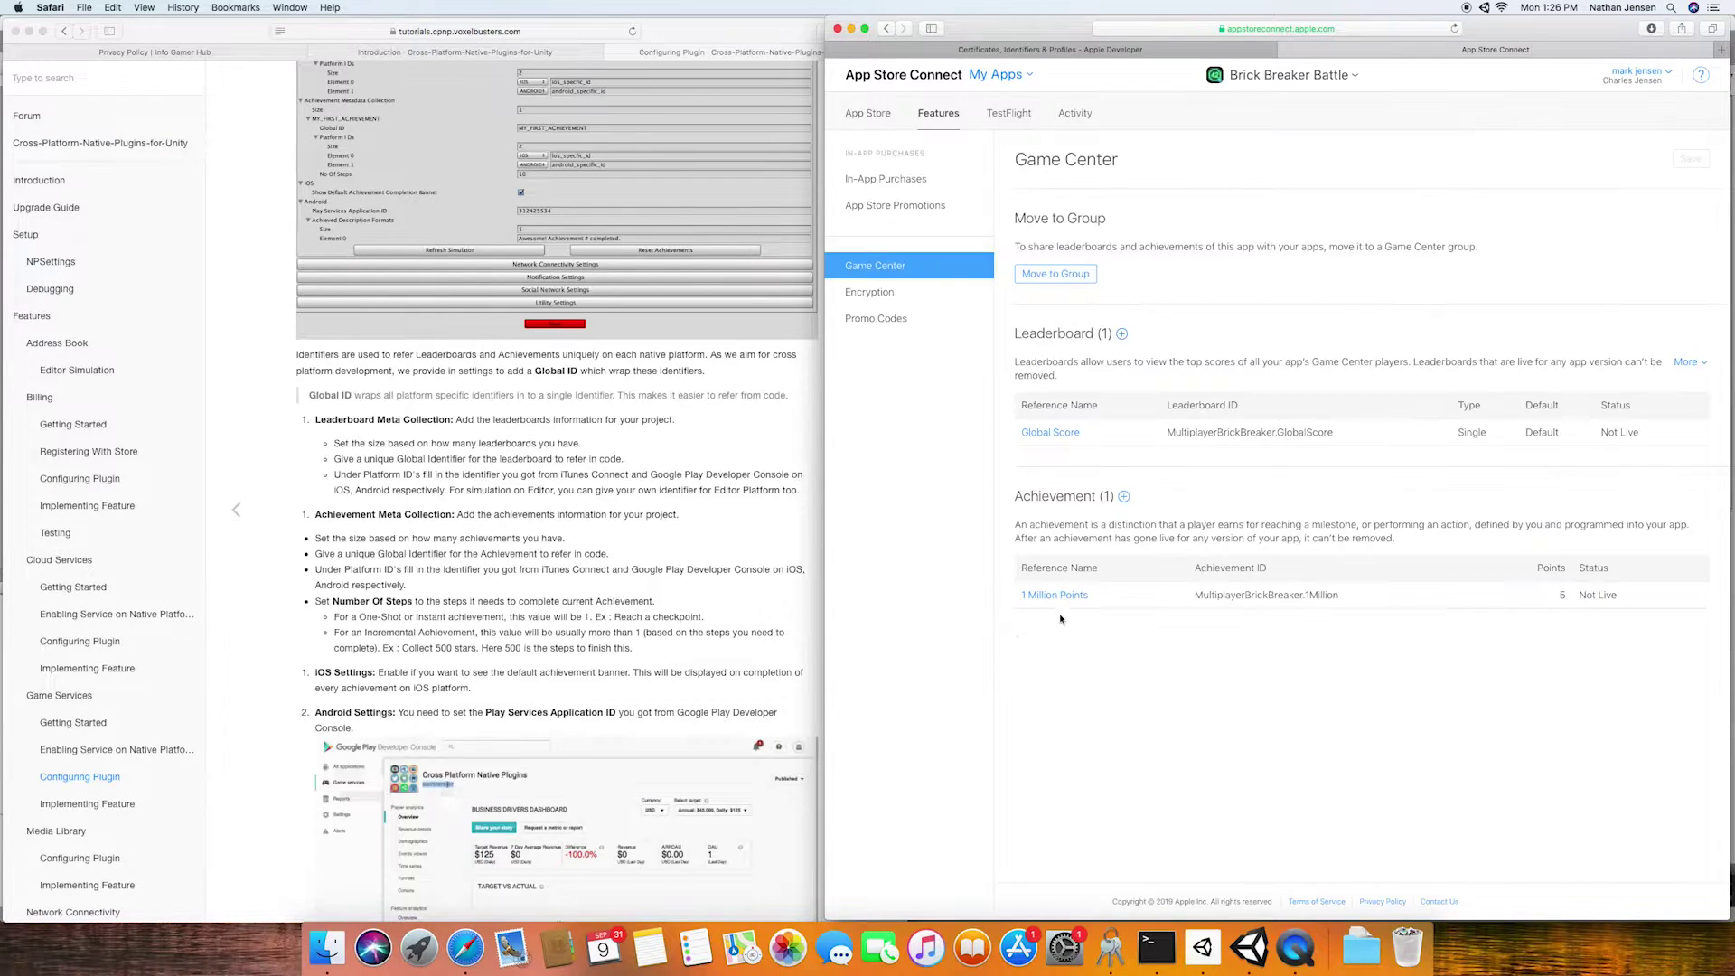
pyautogui.moveTo(1335, 433); pyautogui.dragTo(1165, 430)
pyautogui.press('super+c')
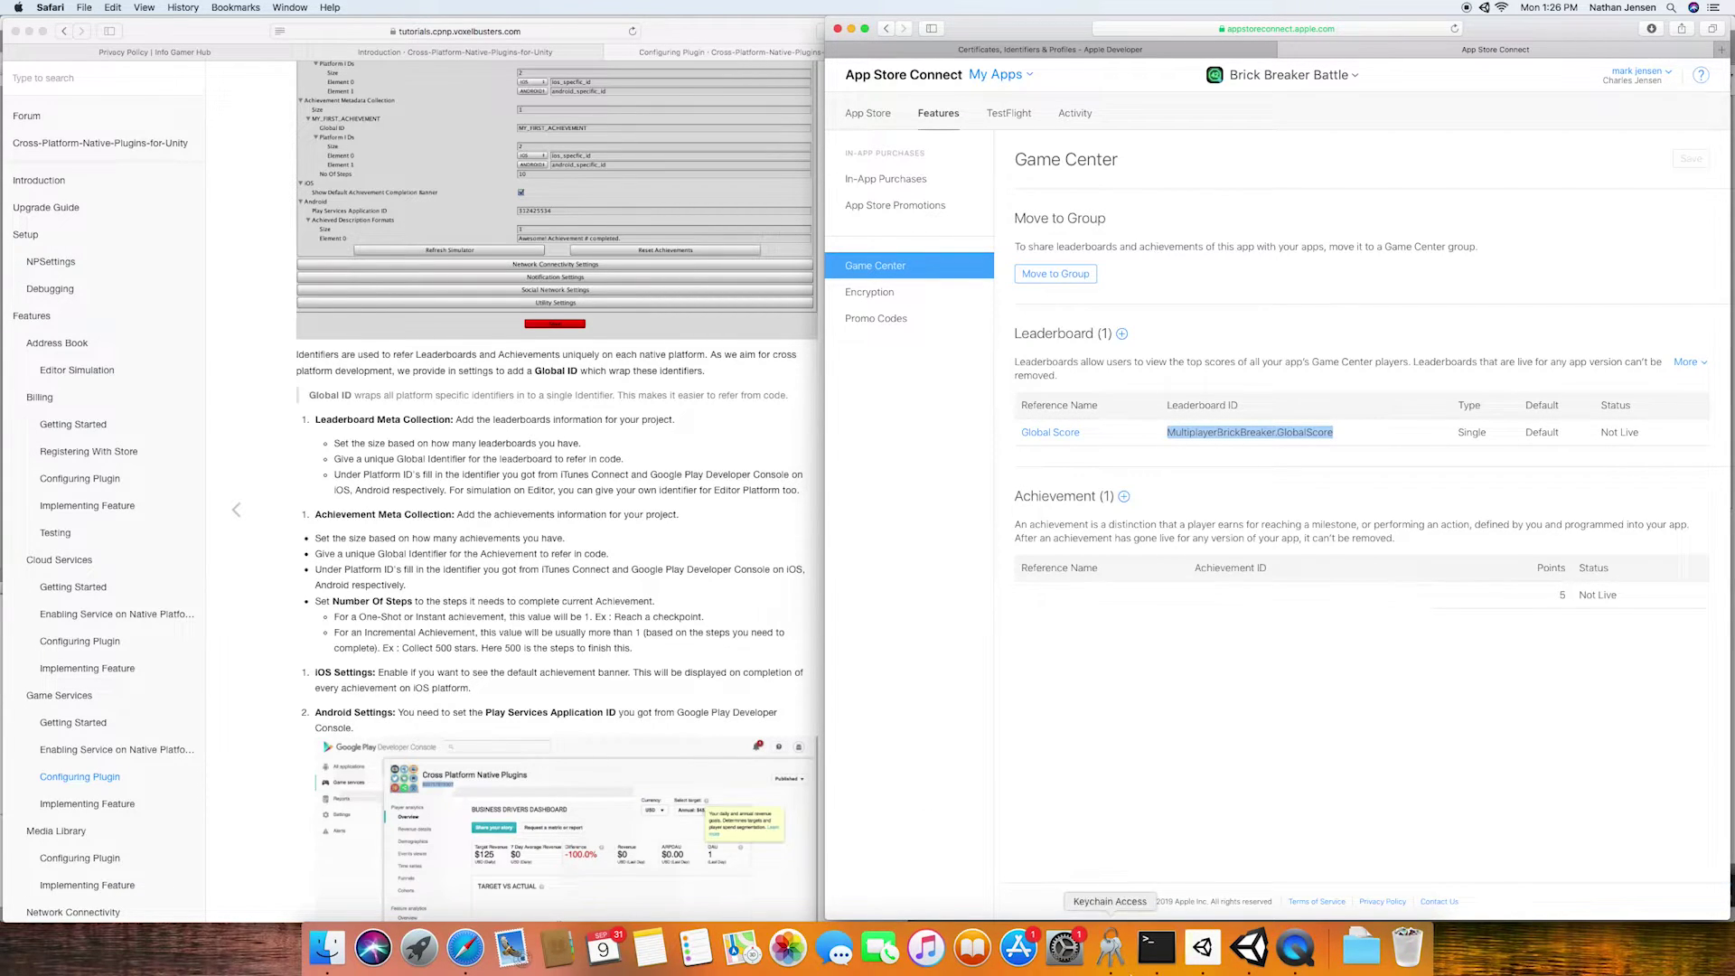
pyautogui.click(1249, 946)
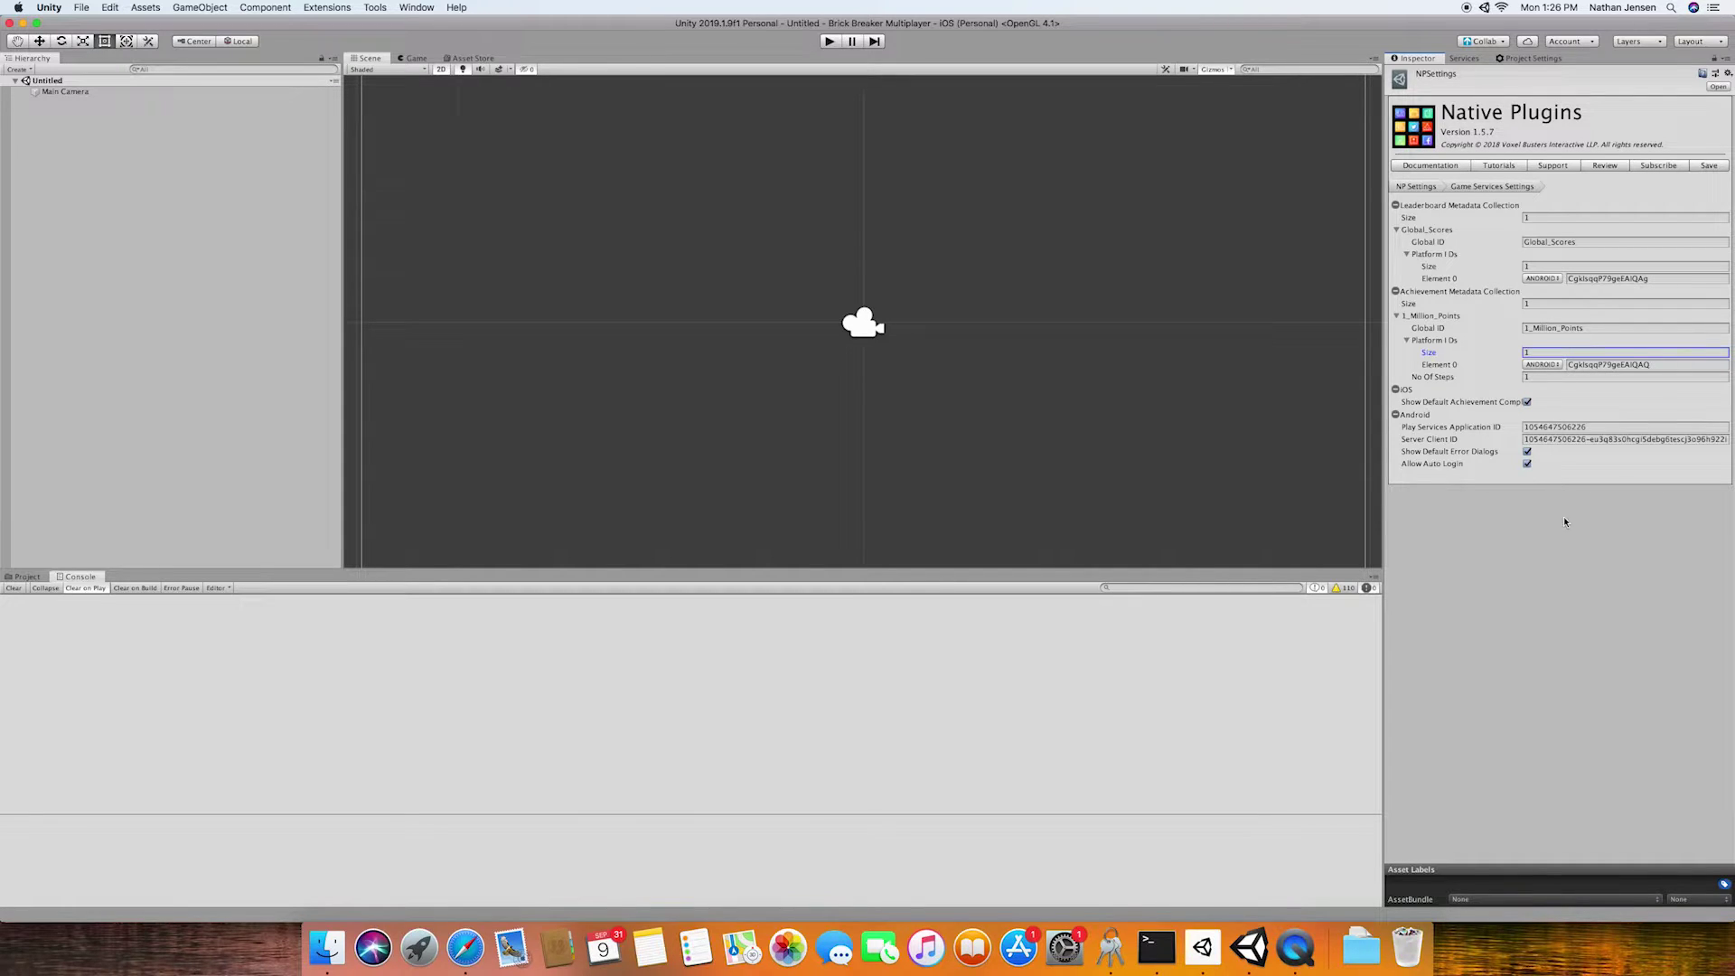
# Step: Give Global_Scores a second platform ID: iOS with MultiplayerBrickBreaker.GlobalScore pasted in
pyautogui.click(1577, 571)
pyautogui.click(1533, 264)
pyautogui.write('2')
pyautogui.click(1561, 291)
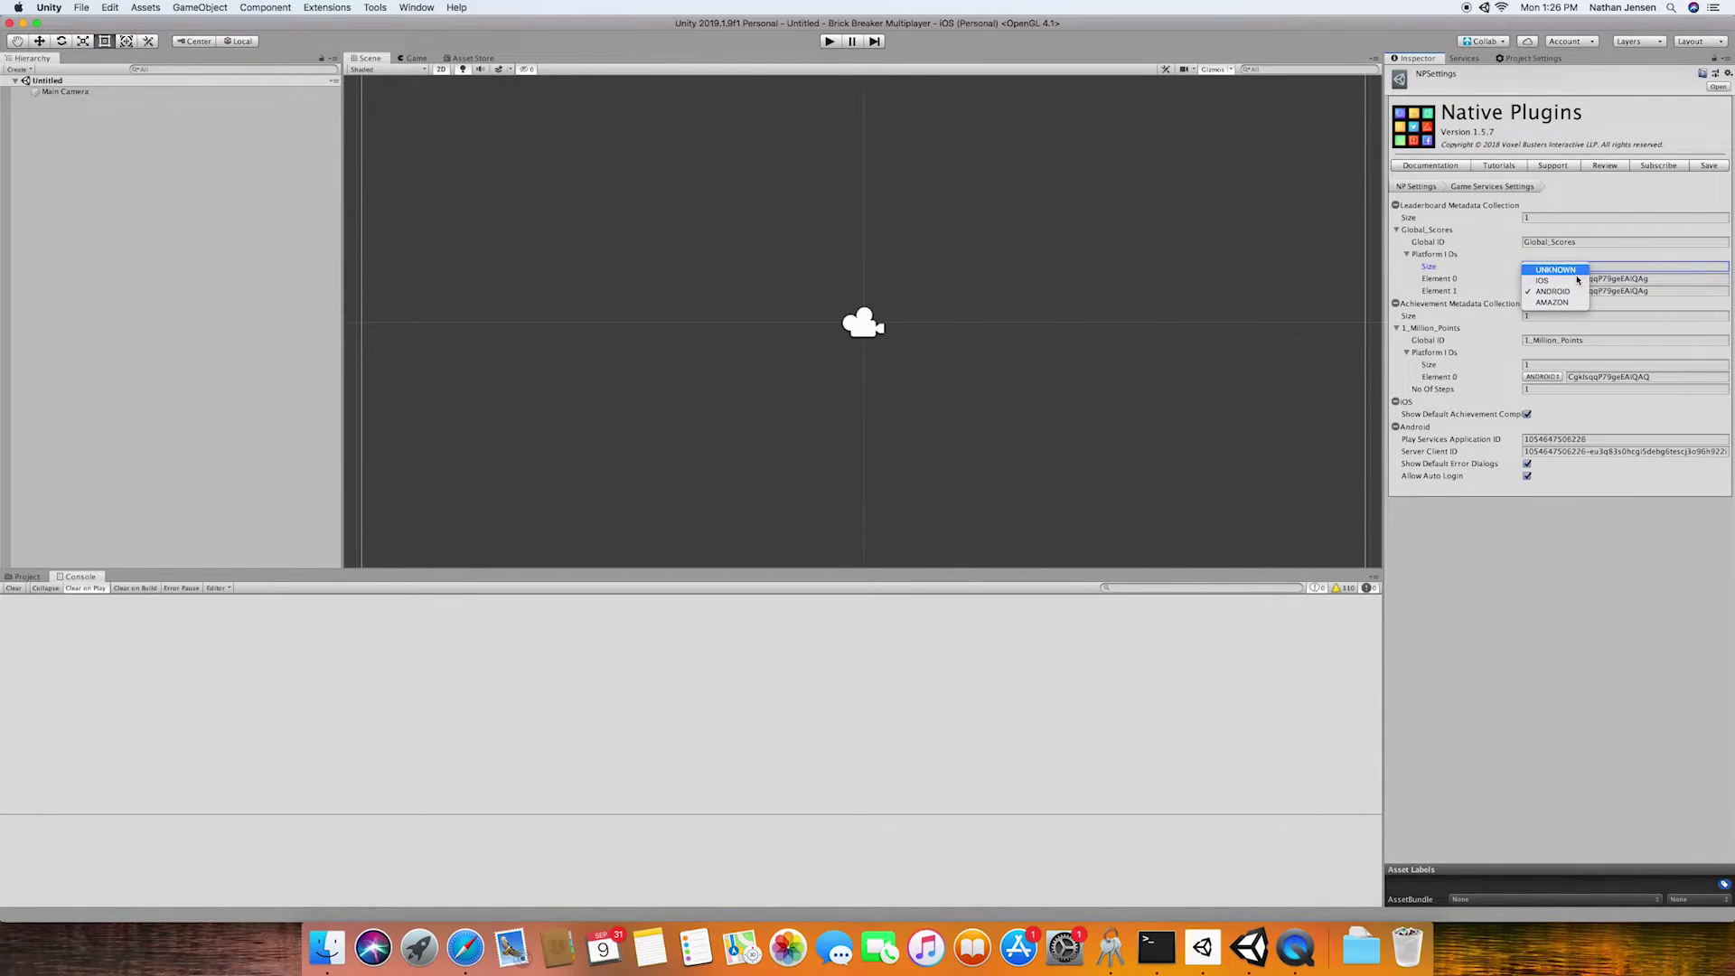
pyautogui.click(1542, 280)
pyautogui.click(1646, 290)
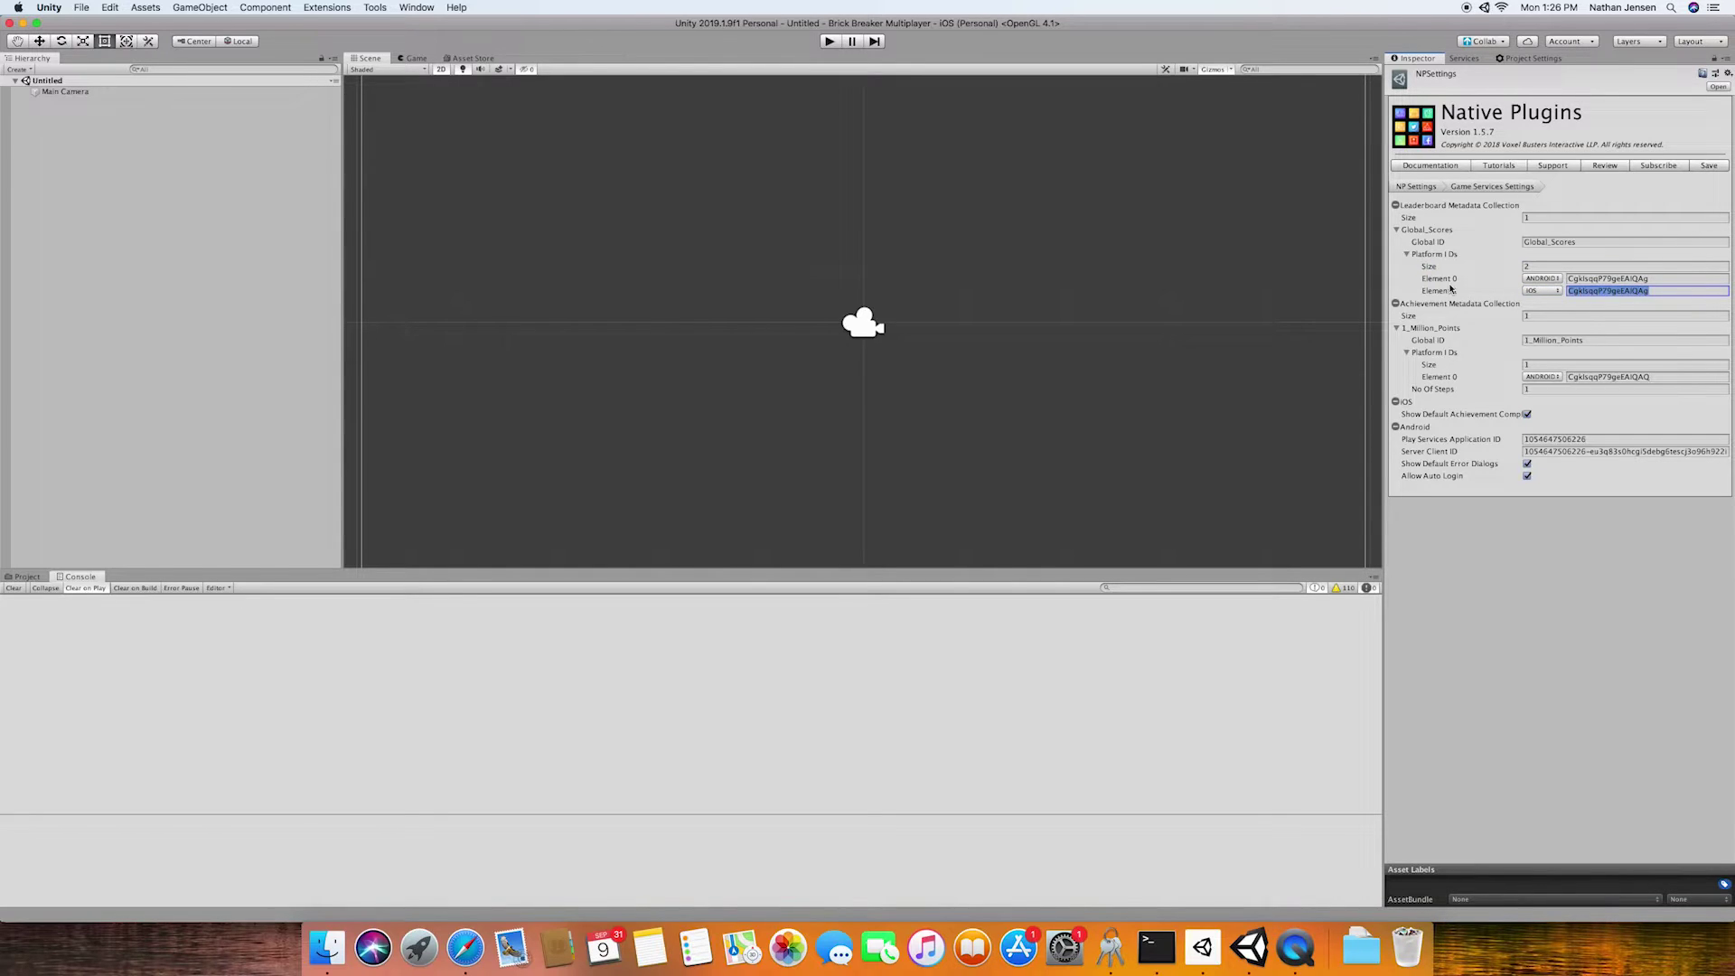
pyautogui.press('super+v')
pyautogui.press('super+Tab')
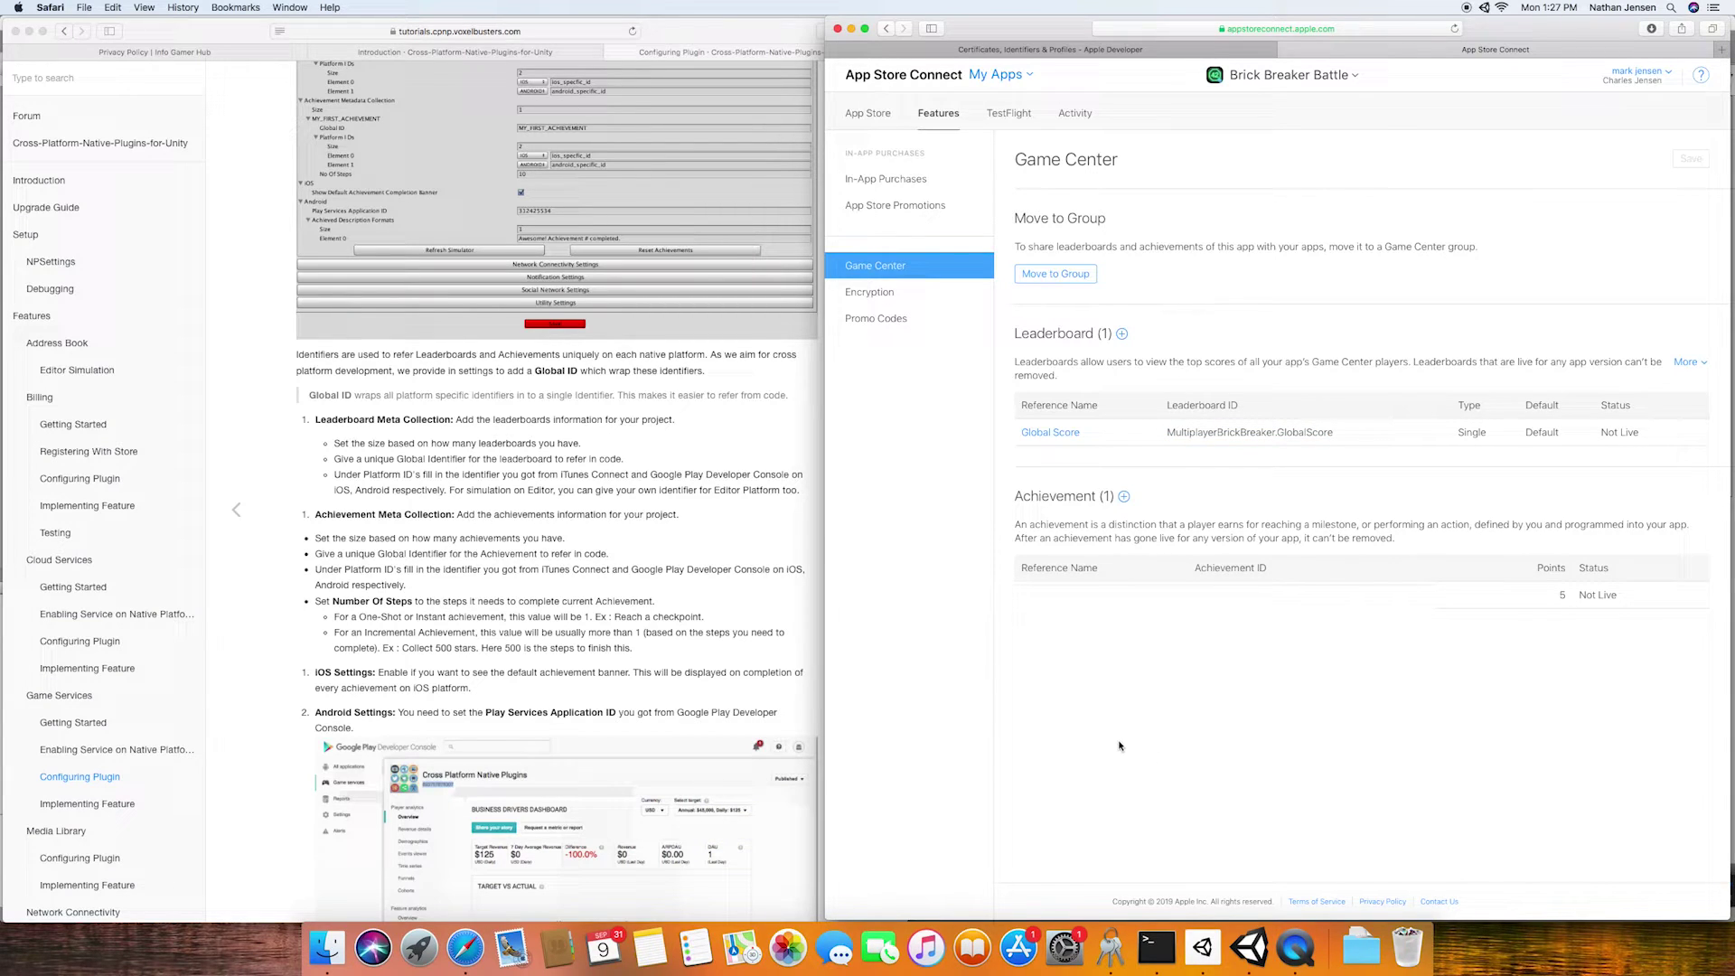
# Step: Create achievement '1 Million Points', ID MultiplayerBrickBreaker.1Million, worth 5 points, not hidden
pyautogui.click(1125, 497)
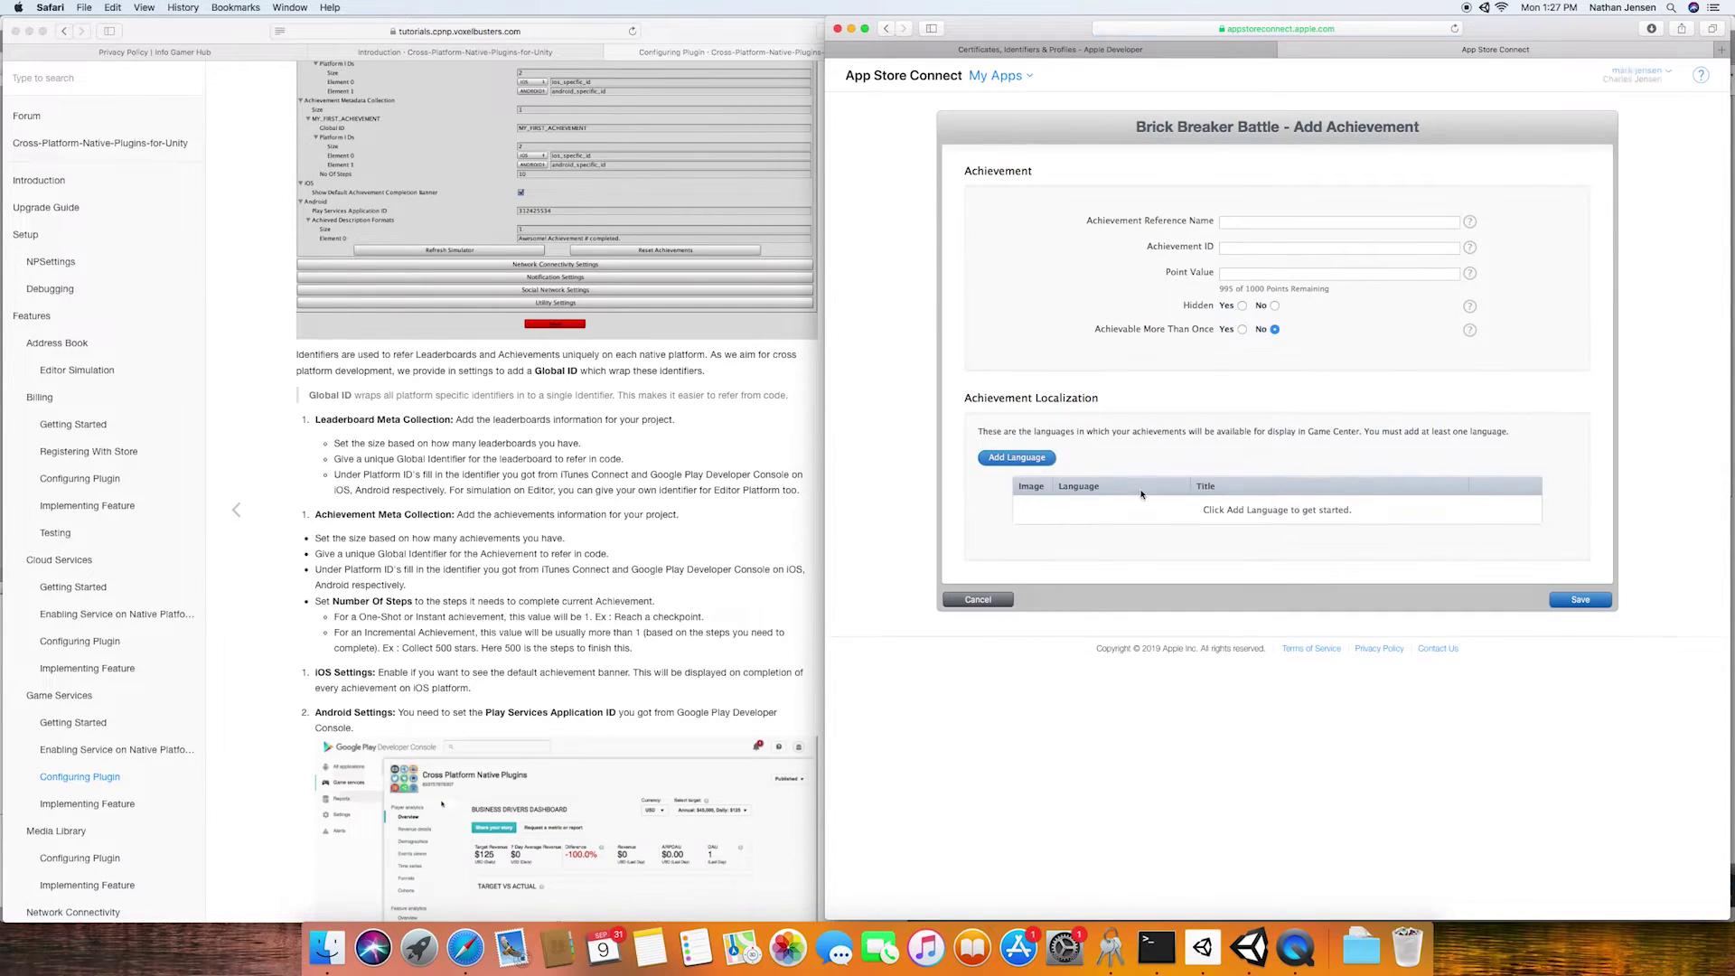
pyautogui.click(1332, 224)
pyautogui.write('1 Million Points')
pyautogui.press('Tab')
pyautogui.write('MultiplayerBrickBreaker.1Million')
pyautogui.press('Tab')
pyautogui.write('5')
pyautogui.click(1275, 306)
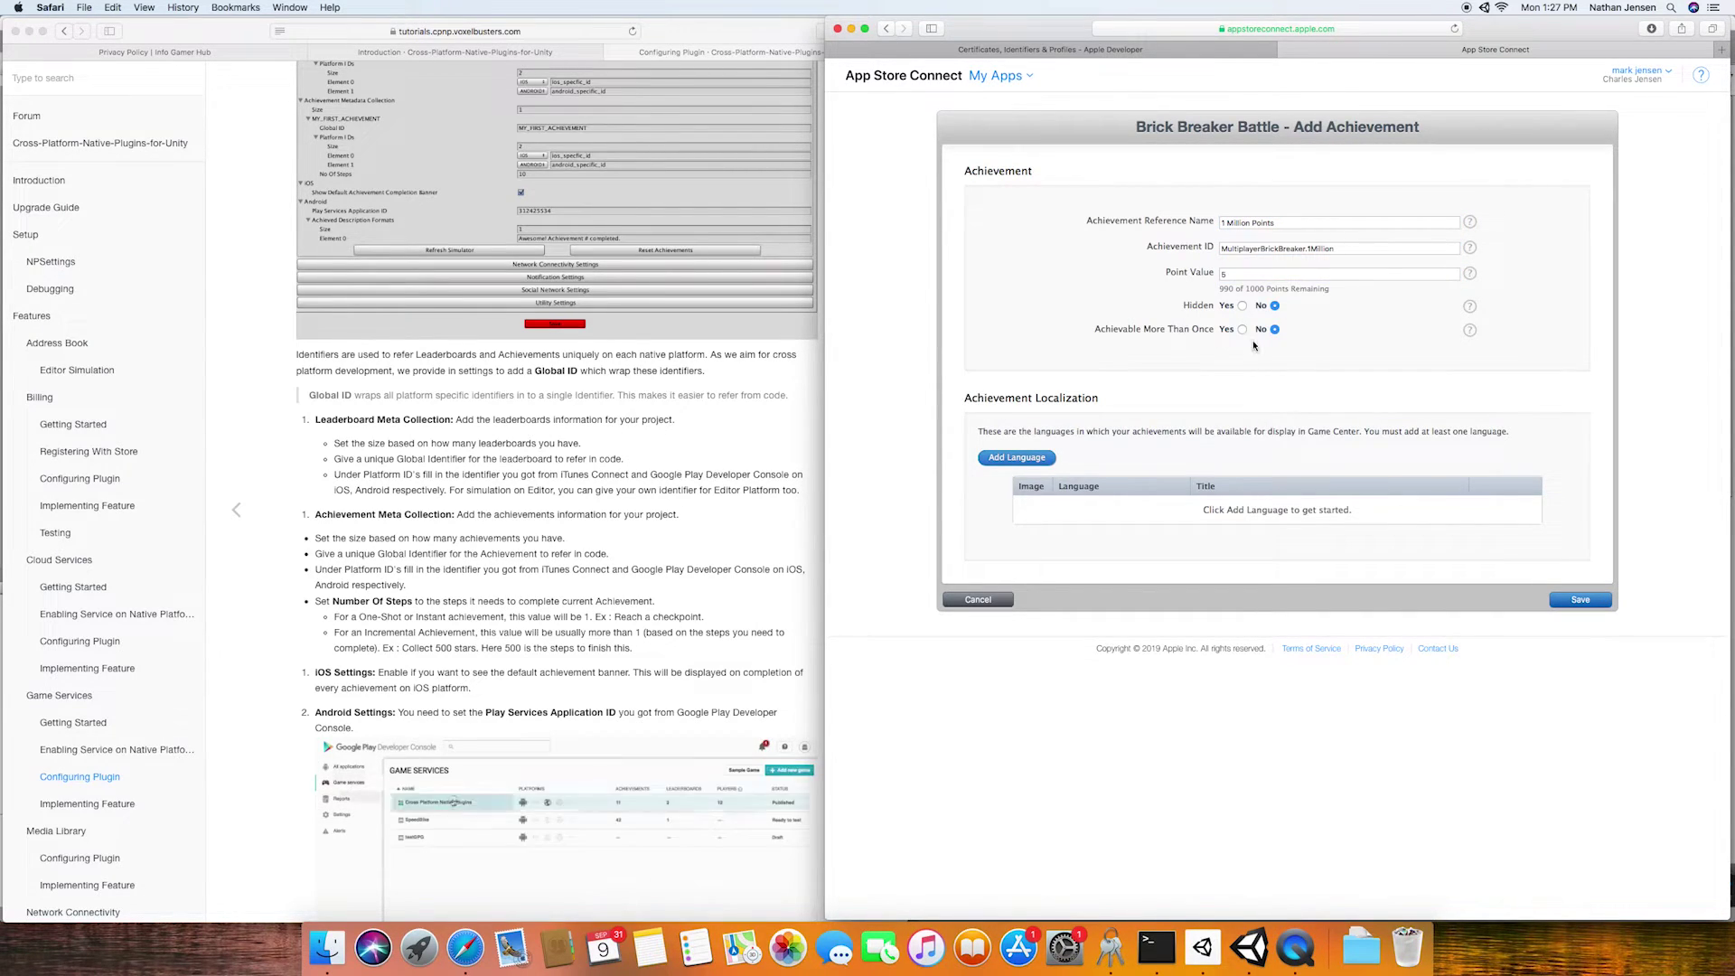
# Step: Add an English localization with title, both descriptions and icon, save, and copy the achievement ID
pyautogui.click(1012, 467)
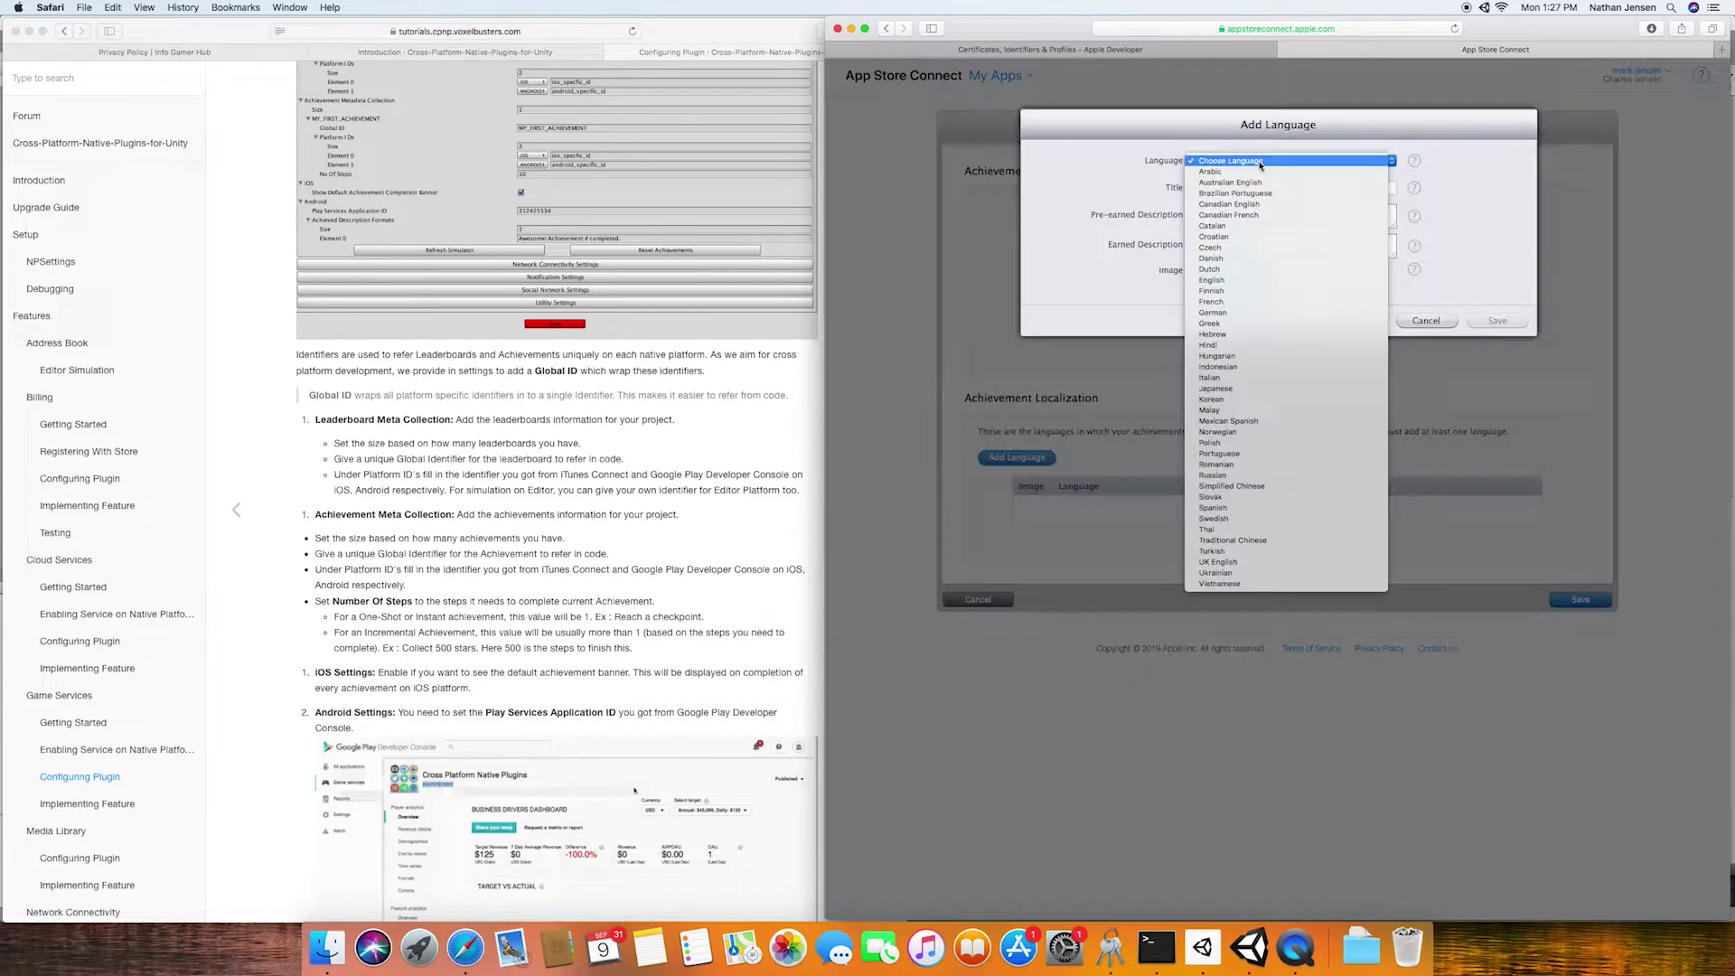
pyautogui.click(1237, 239)
pyautogui.press('Tab')
pyautogui.write('1 Million Points')
pyautogui.click(1376, 212)
pyautogui.write('Get 1 million points to unlock this achievement')
pyautogui.click(1294, 245)
pyautogui.write('You earned 1 million points!')
pyautogui.click(1227, 270)
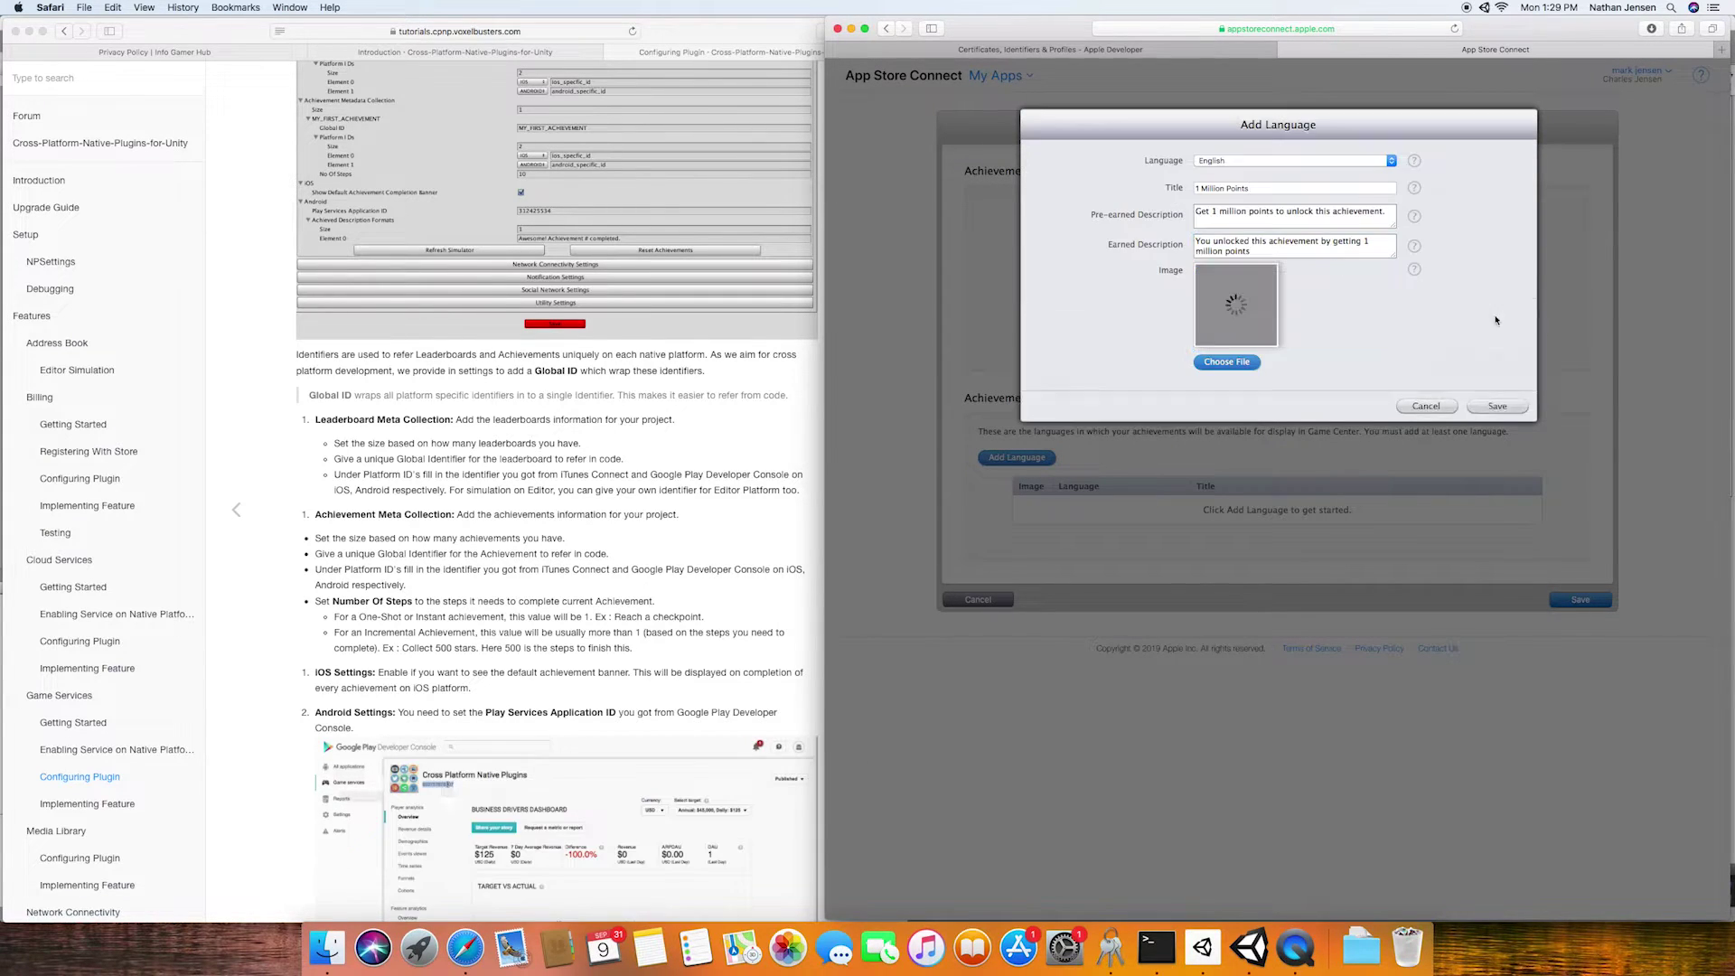
pyautogui.click(1497, 321)
pyautogui.click(1581, 589)
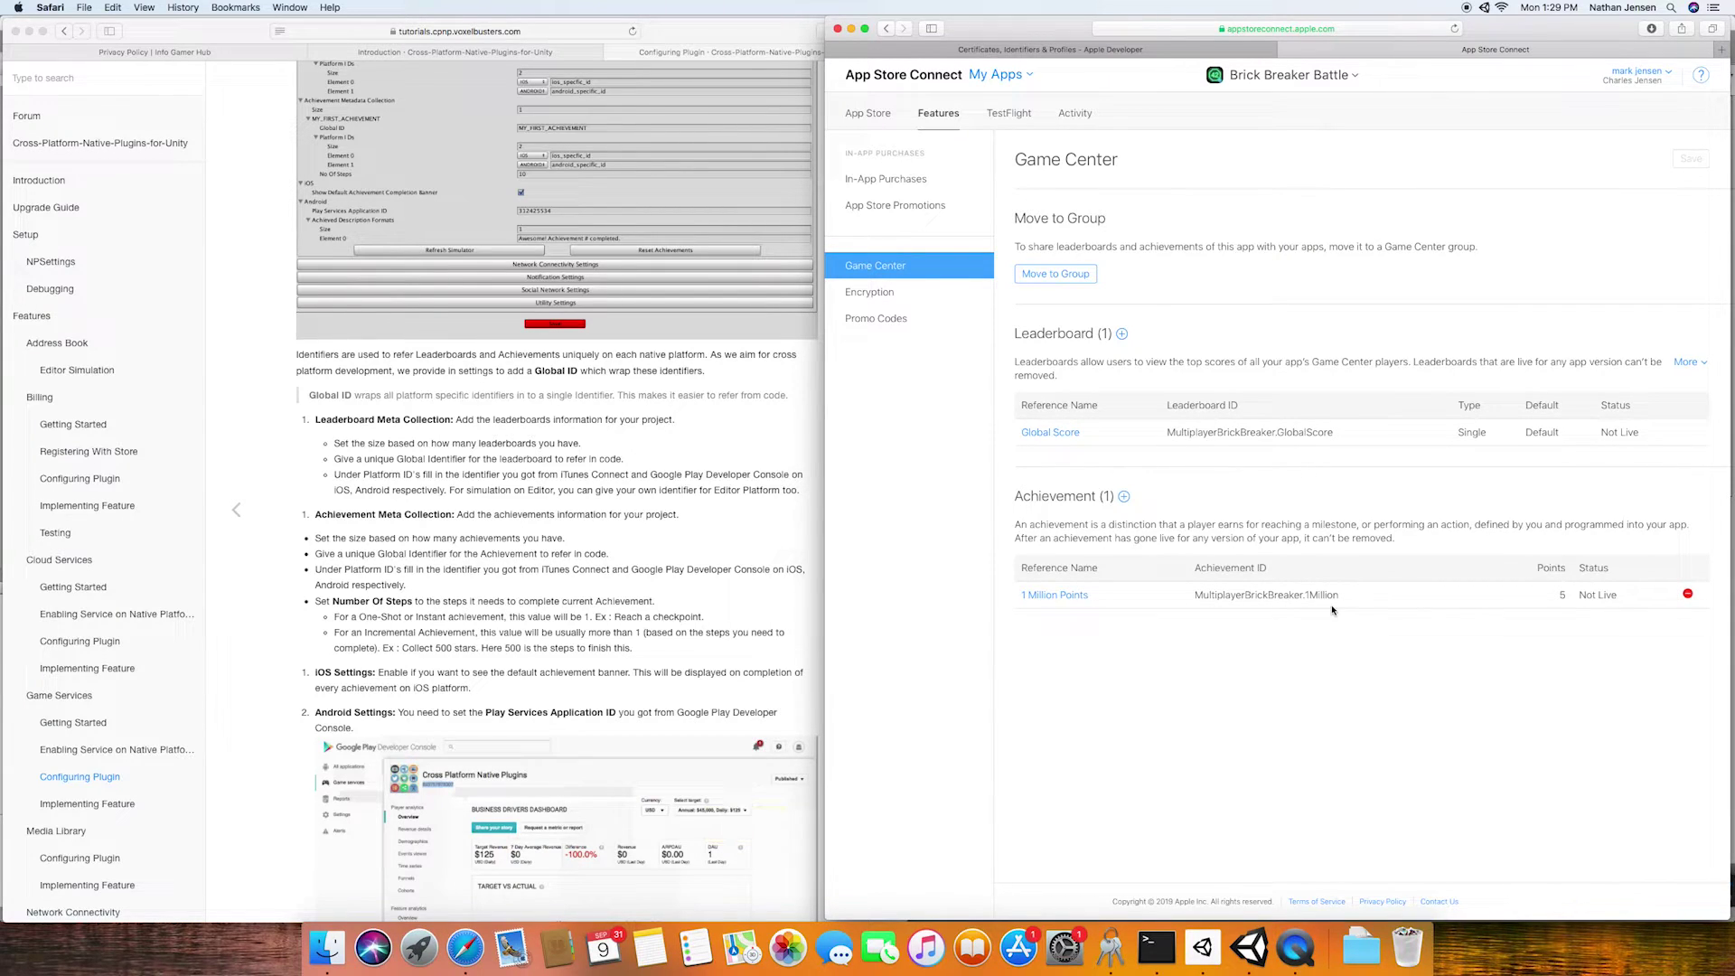
pyautogui.moveTo(1340, 594); pyautogui.dragTo(1197, 594)
pyautogui.press('super+c')
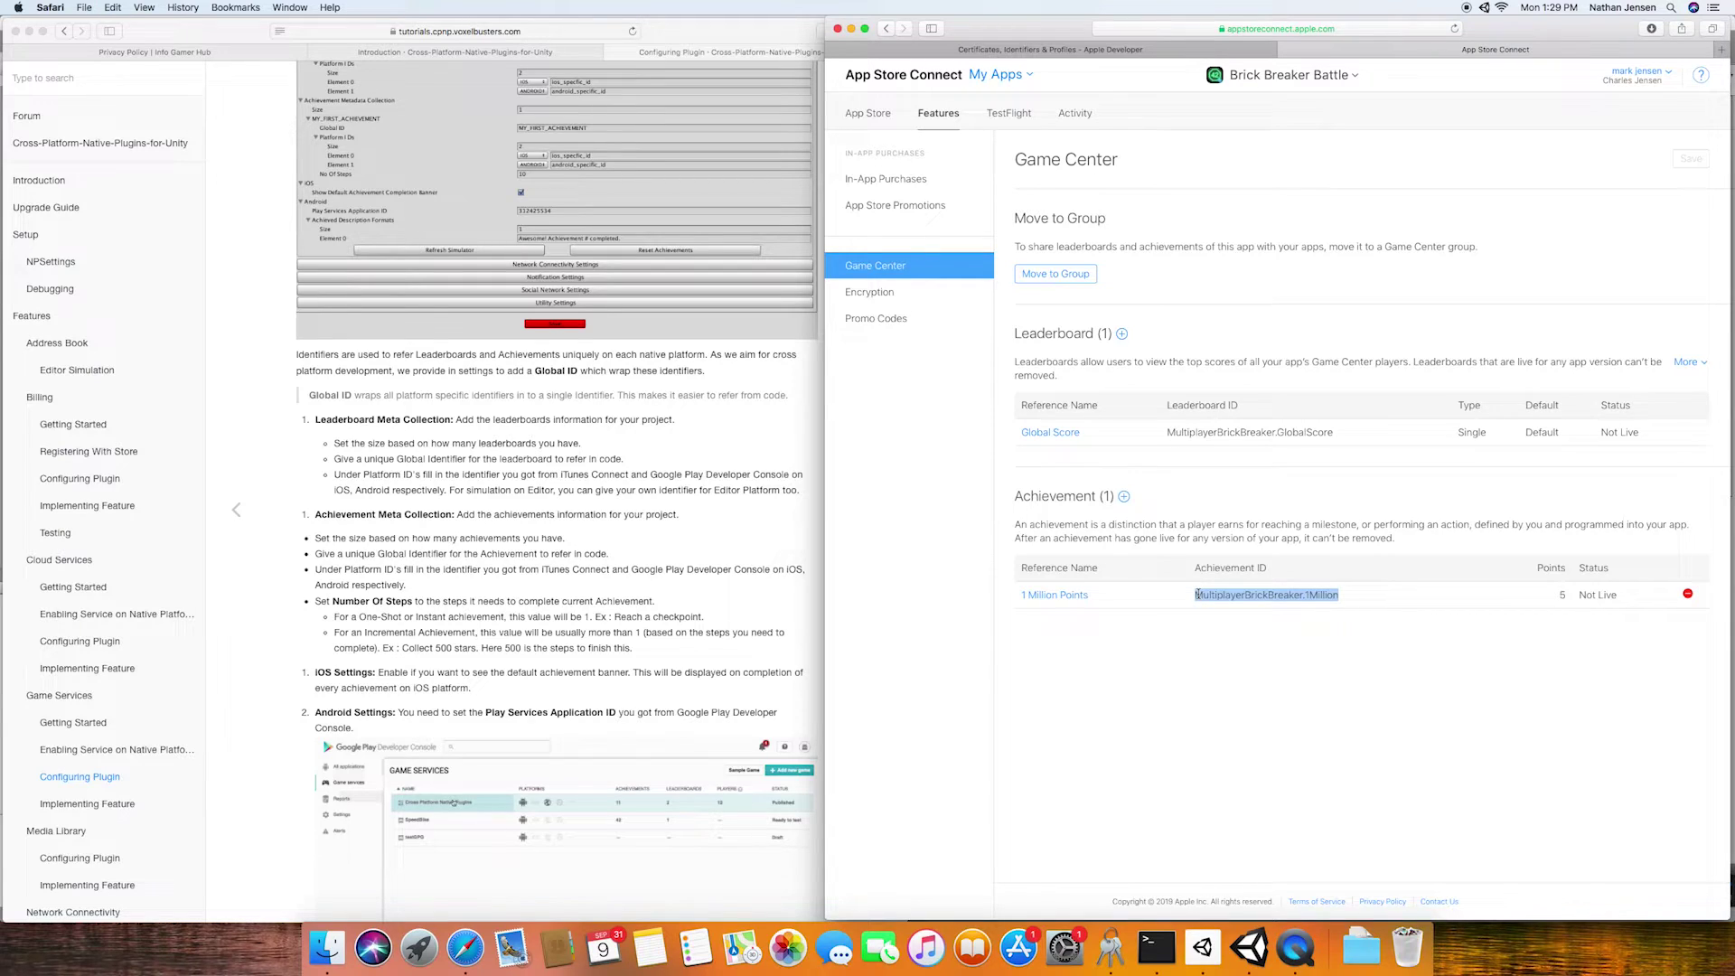
# Step: In Unity, give 1_Million_Points a second iOS platform ID, MultiplayerBrickBreaker.1Million
pyautogui.click(1249, 947)
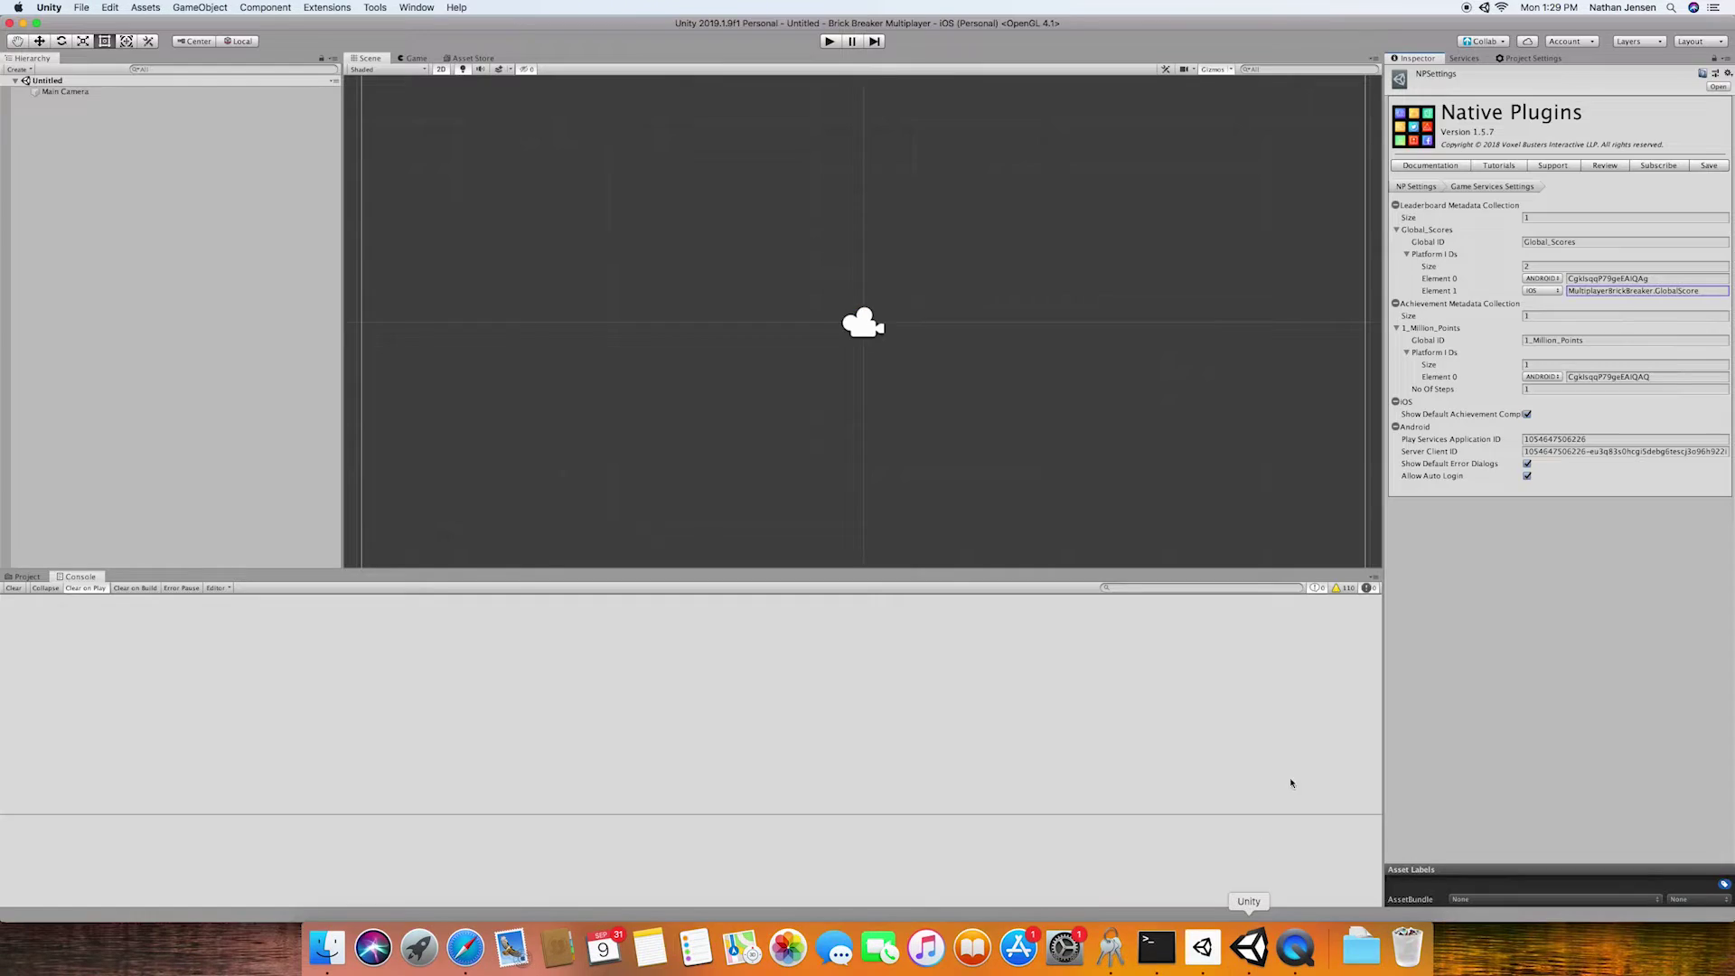
pyautogui.click(1551, 366)
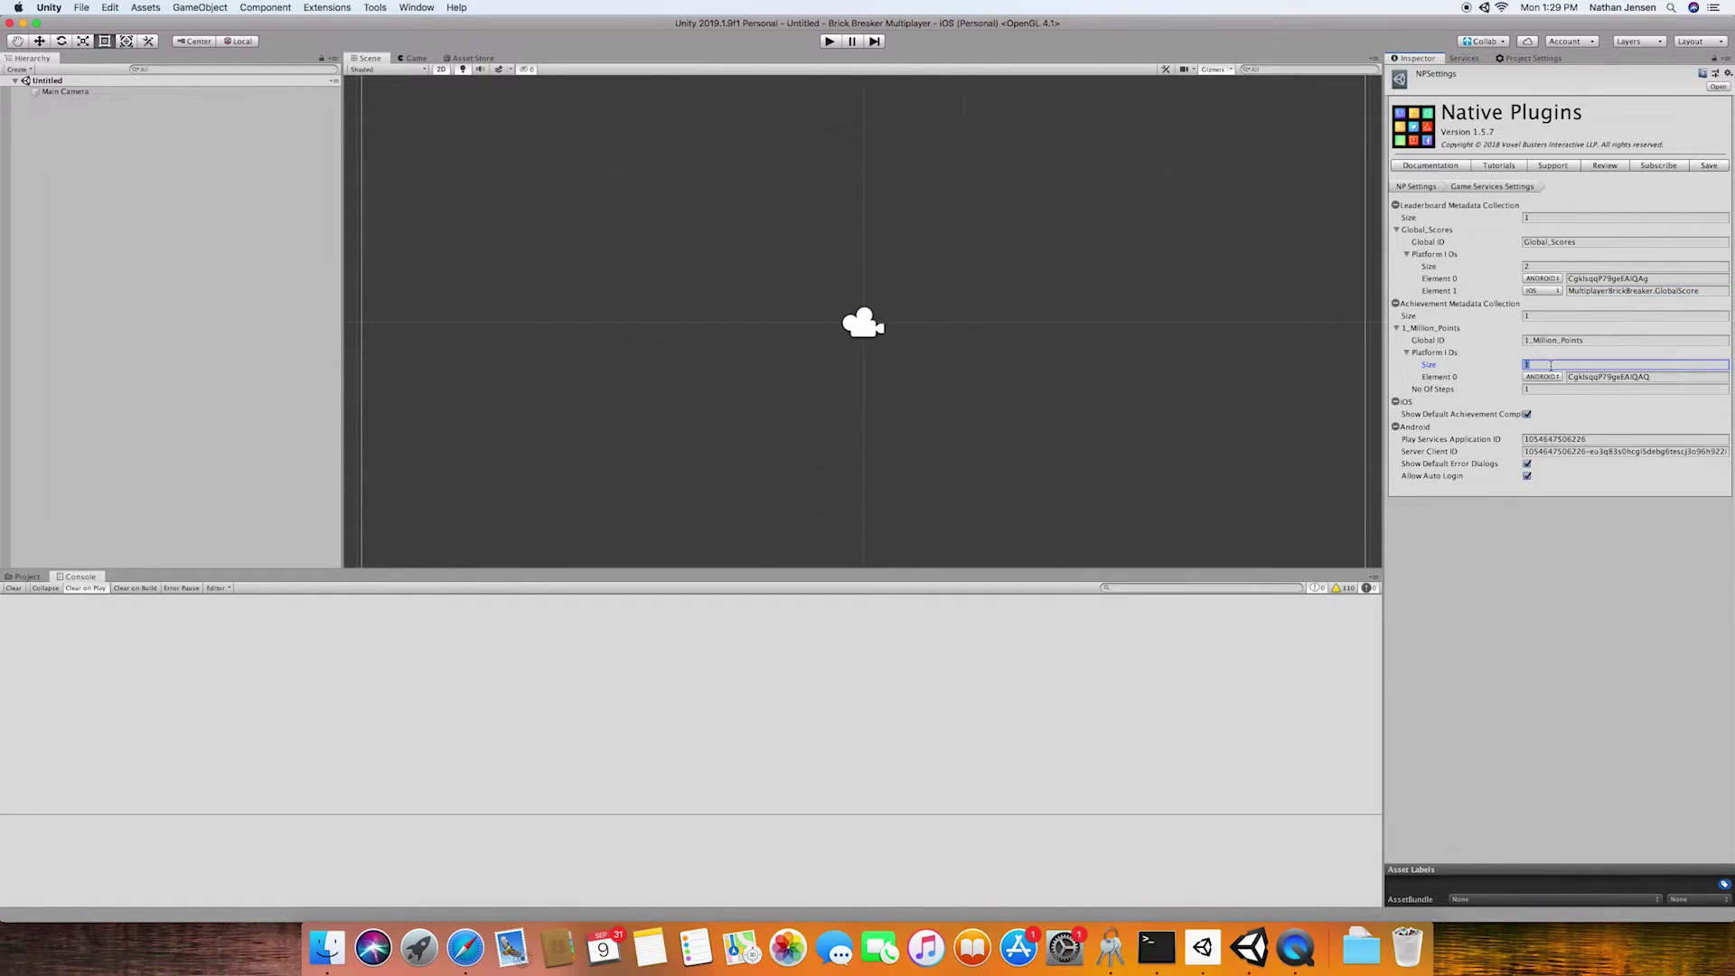
pyautogui.press('Return')
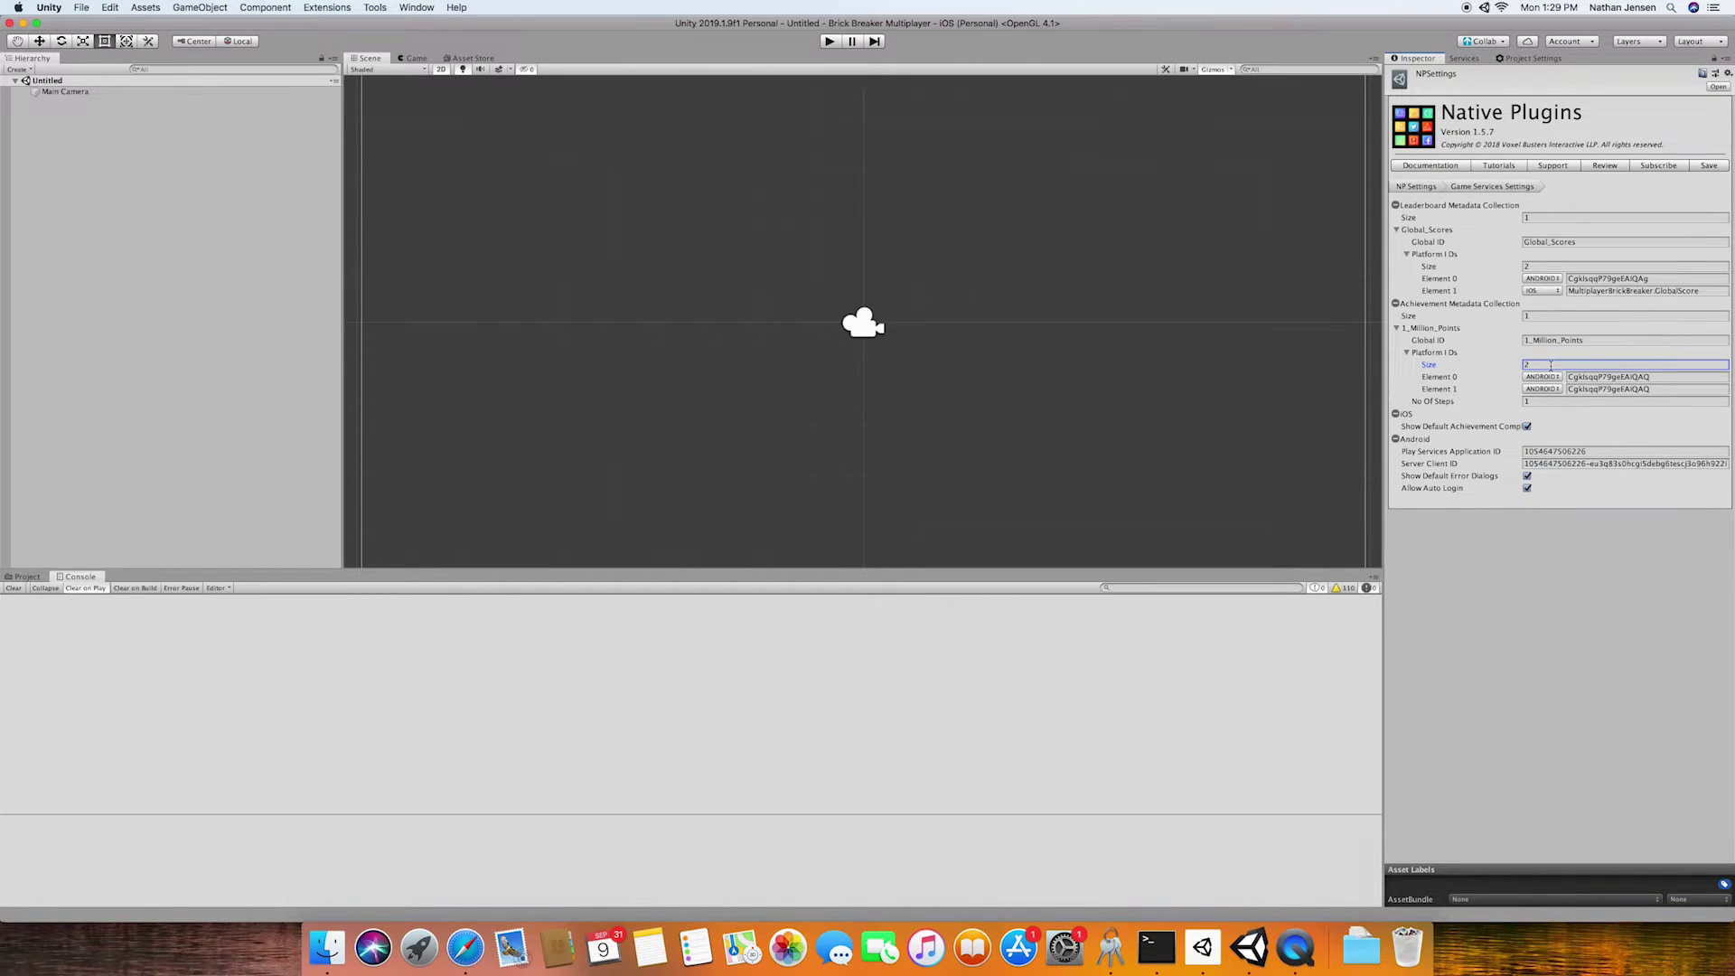
pyautogui.click(1554, 385)
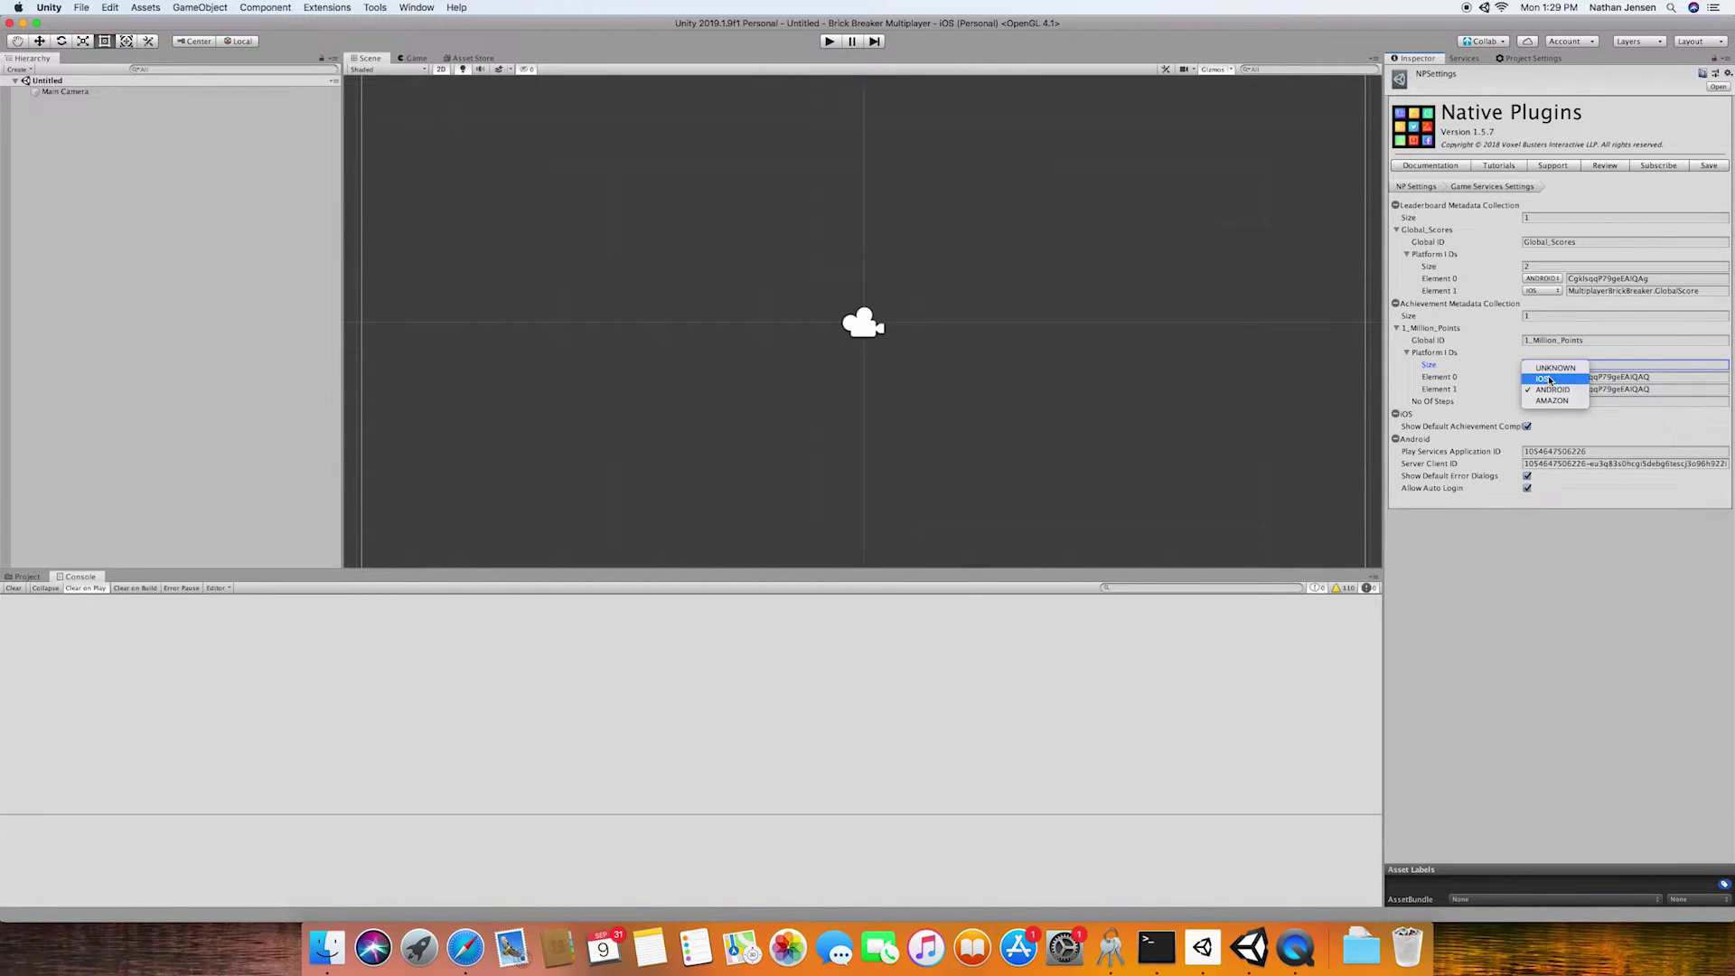
pyautogui.click(1551, 380)
pyautogui.click(1622, 389)
pyautogui.press('super+v')
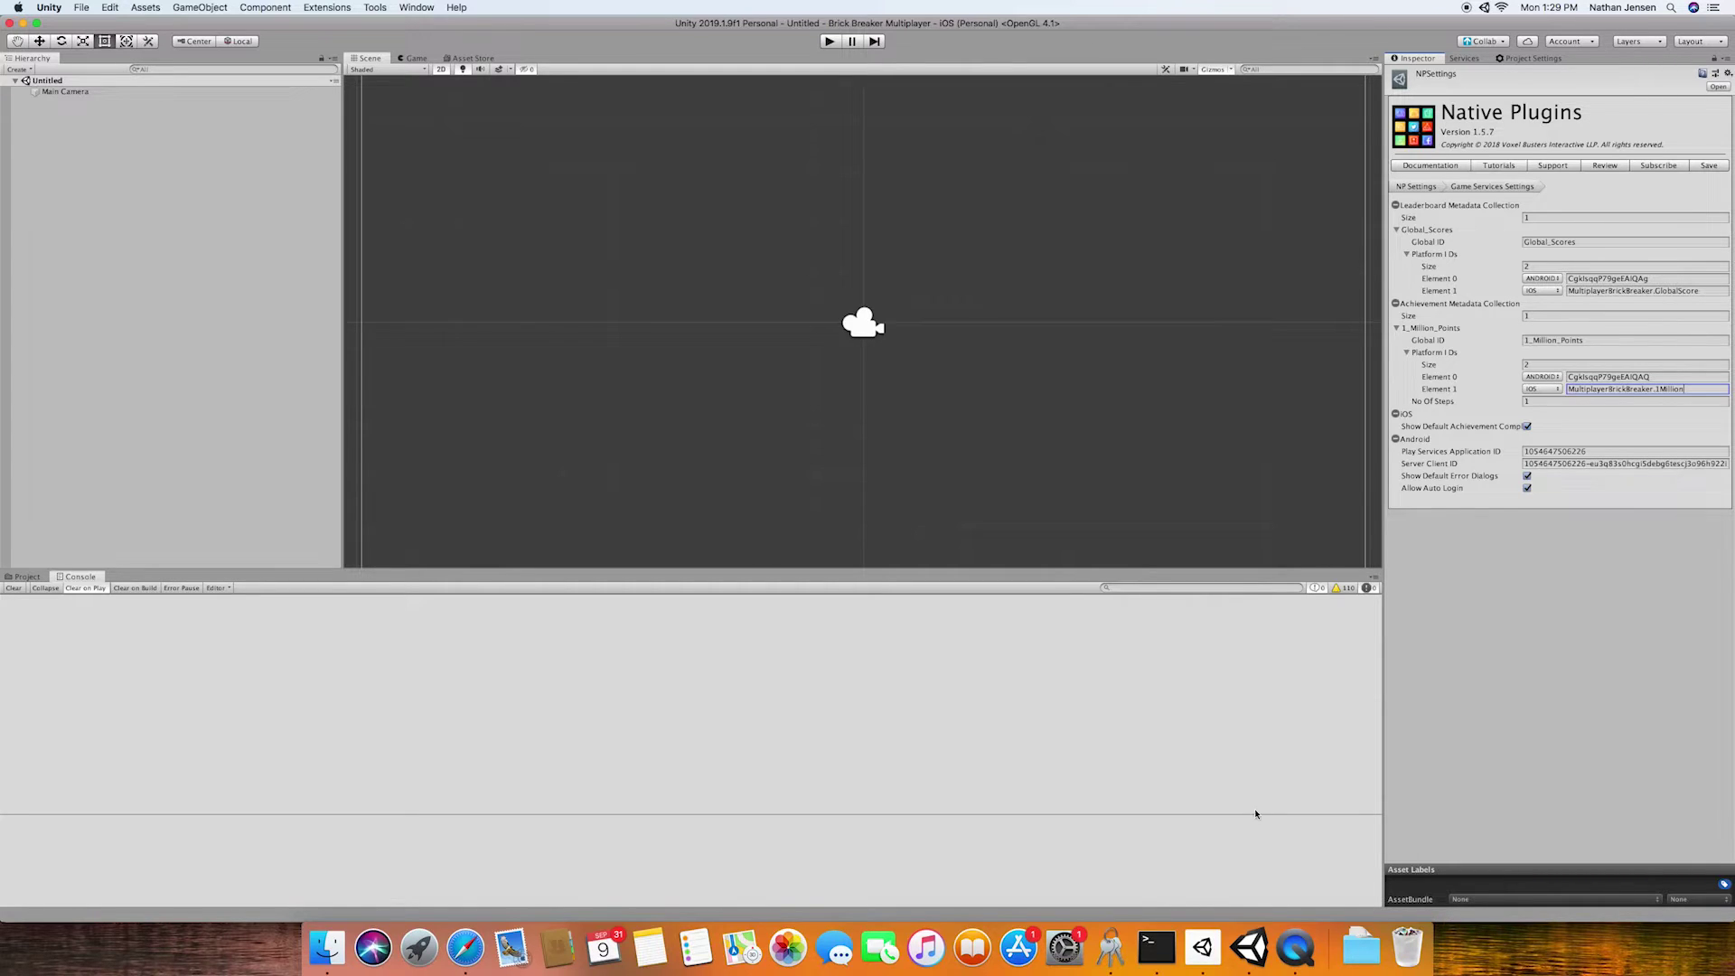
pyautogui.click(1505, 791)
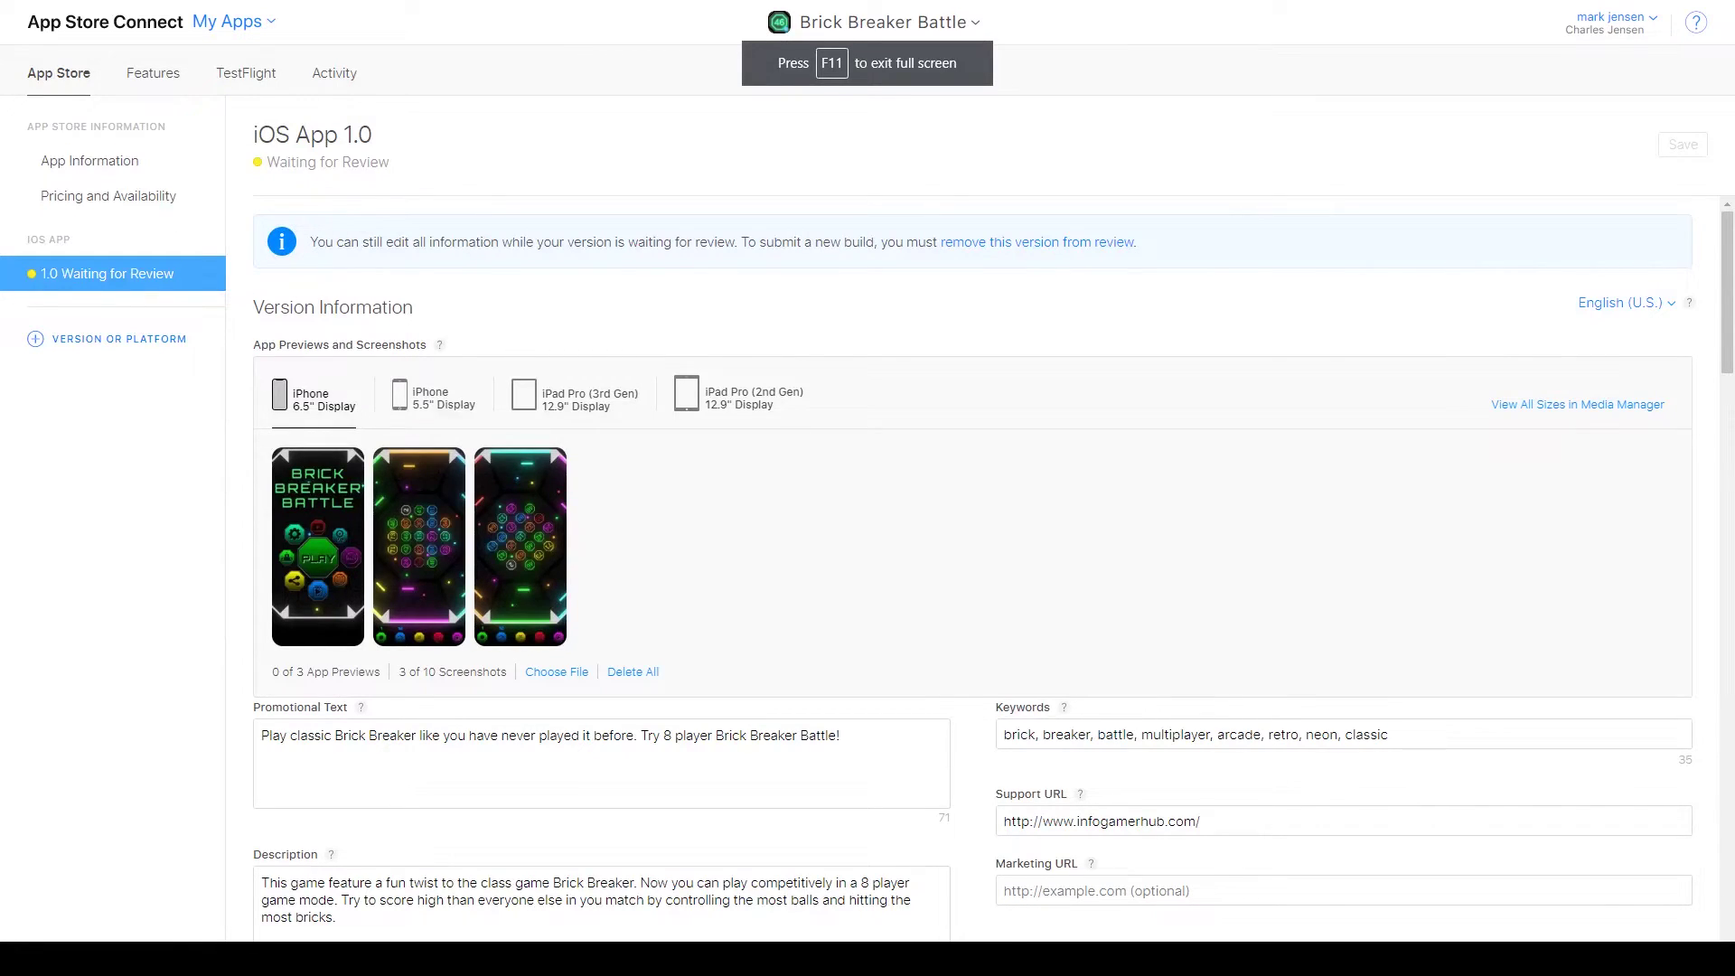
# Step: Add the Global Score leaderboard to the iOS App 1.0 version's Game Center section
pyautogui.scroll(-12, 1201, 689)
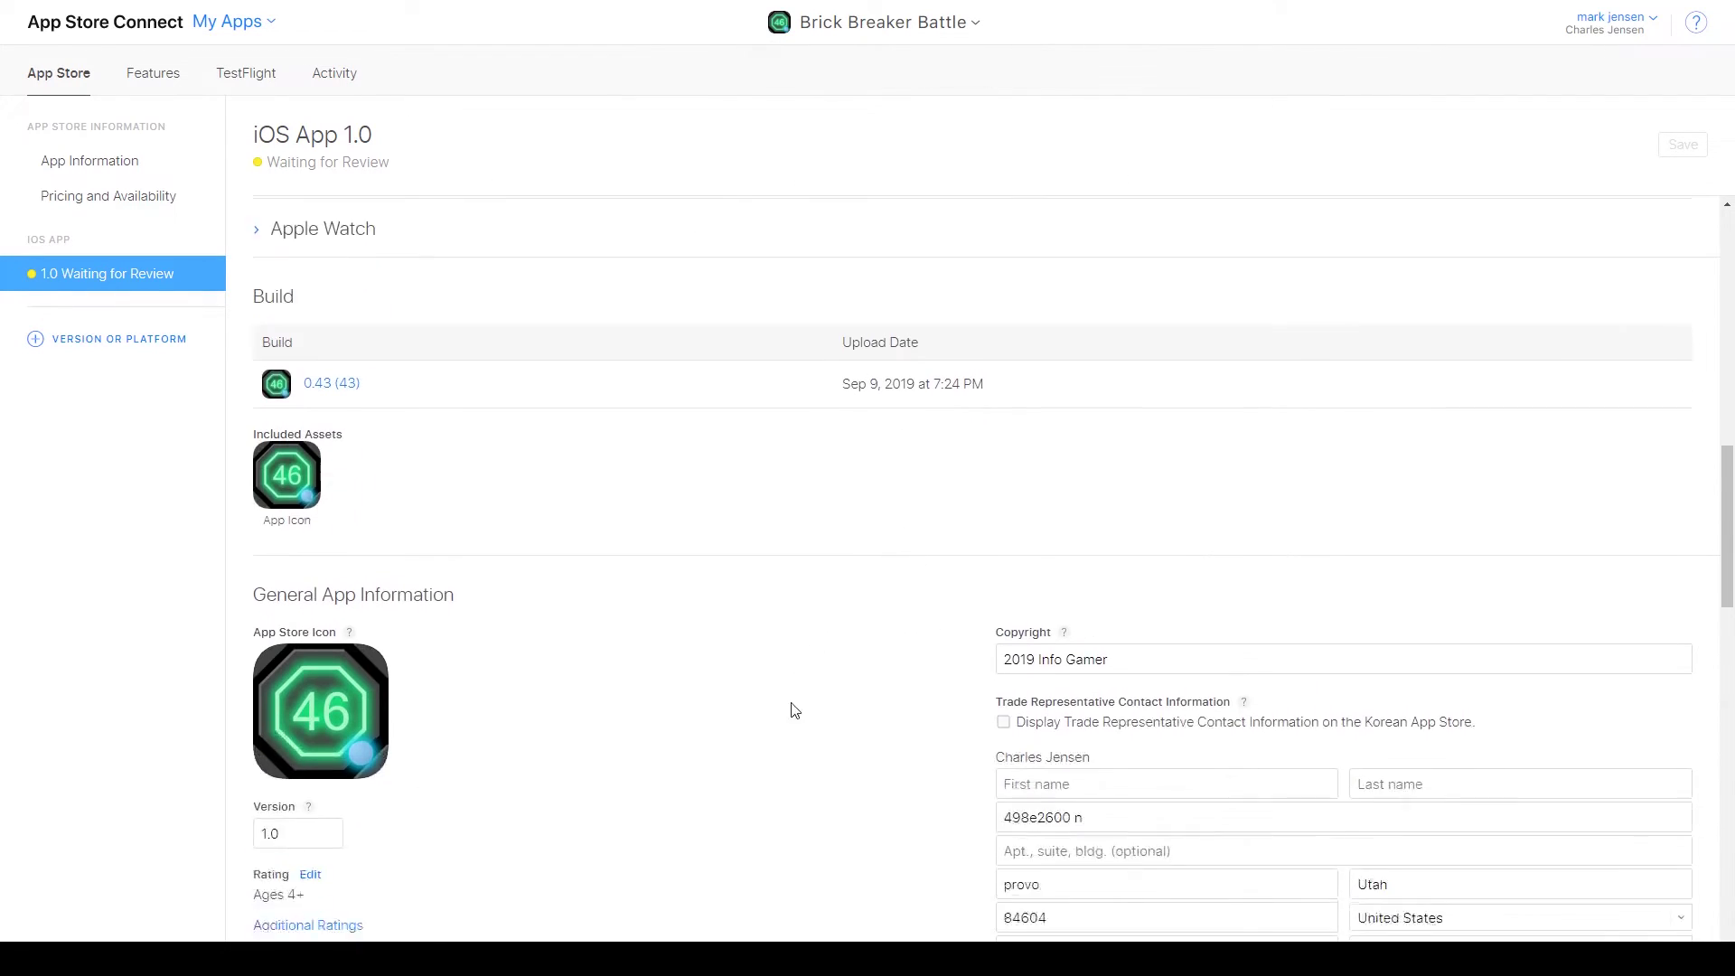
pyautogui.scroll(-8, 768, 714)
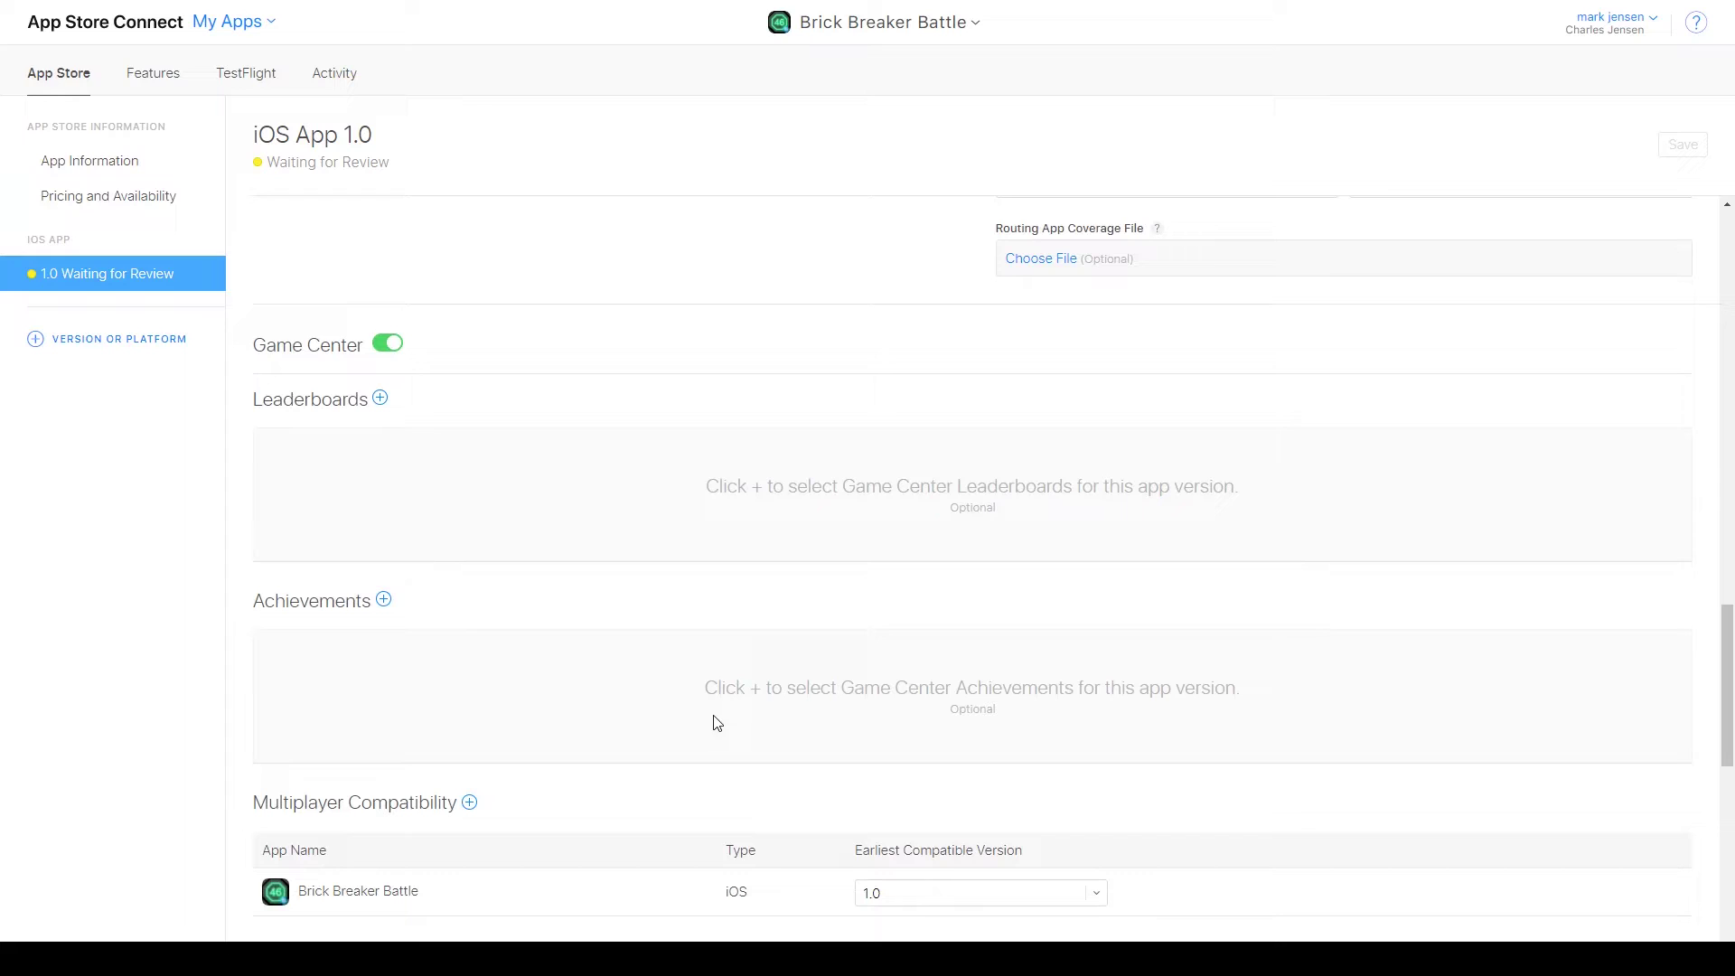
pyautogui.click(381, 399)
pyautogui.click(551, 501)
pyautogui.click(1188, 610)
# Step: Add the 1 Million Points achievement to the version and save the changes
pyautogui.click(383, 647)
pyautogui.click(550, 502)
pyautogui.click(1187, 610)
pyautogui.scroll(10, 1165, 777)
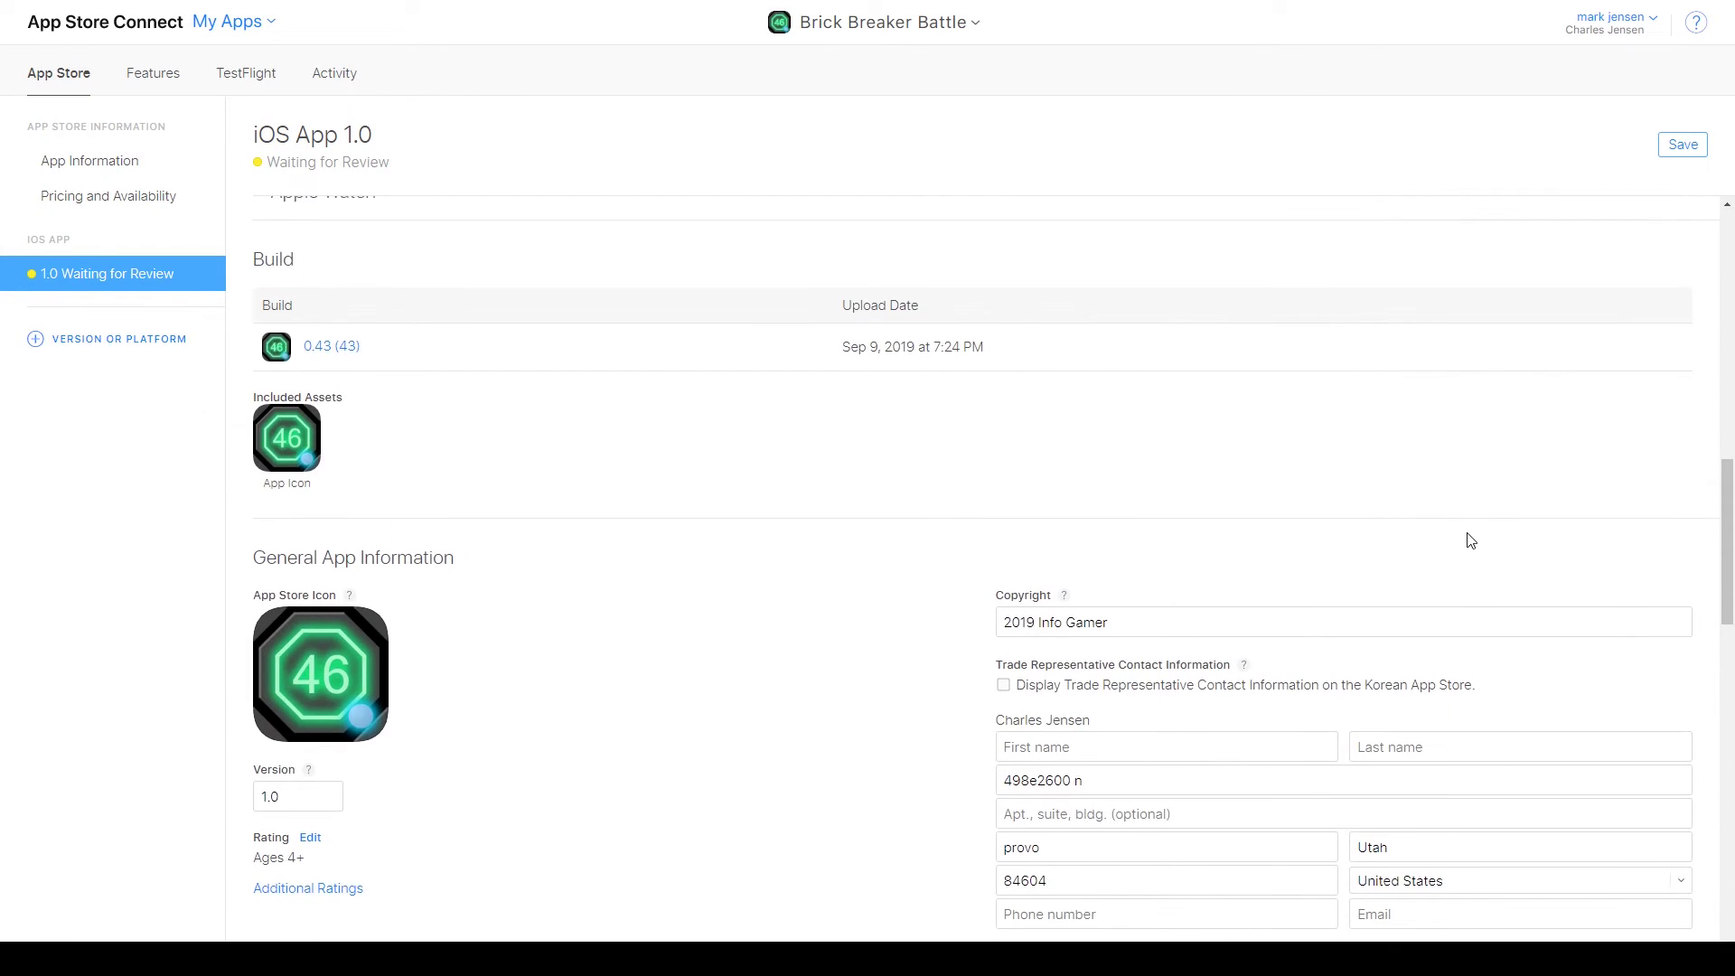
pyautogui.scroll(10, 1474, 534)
pyautogui.click(1683, 145)
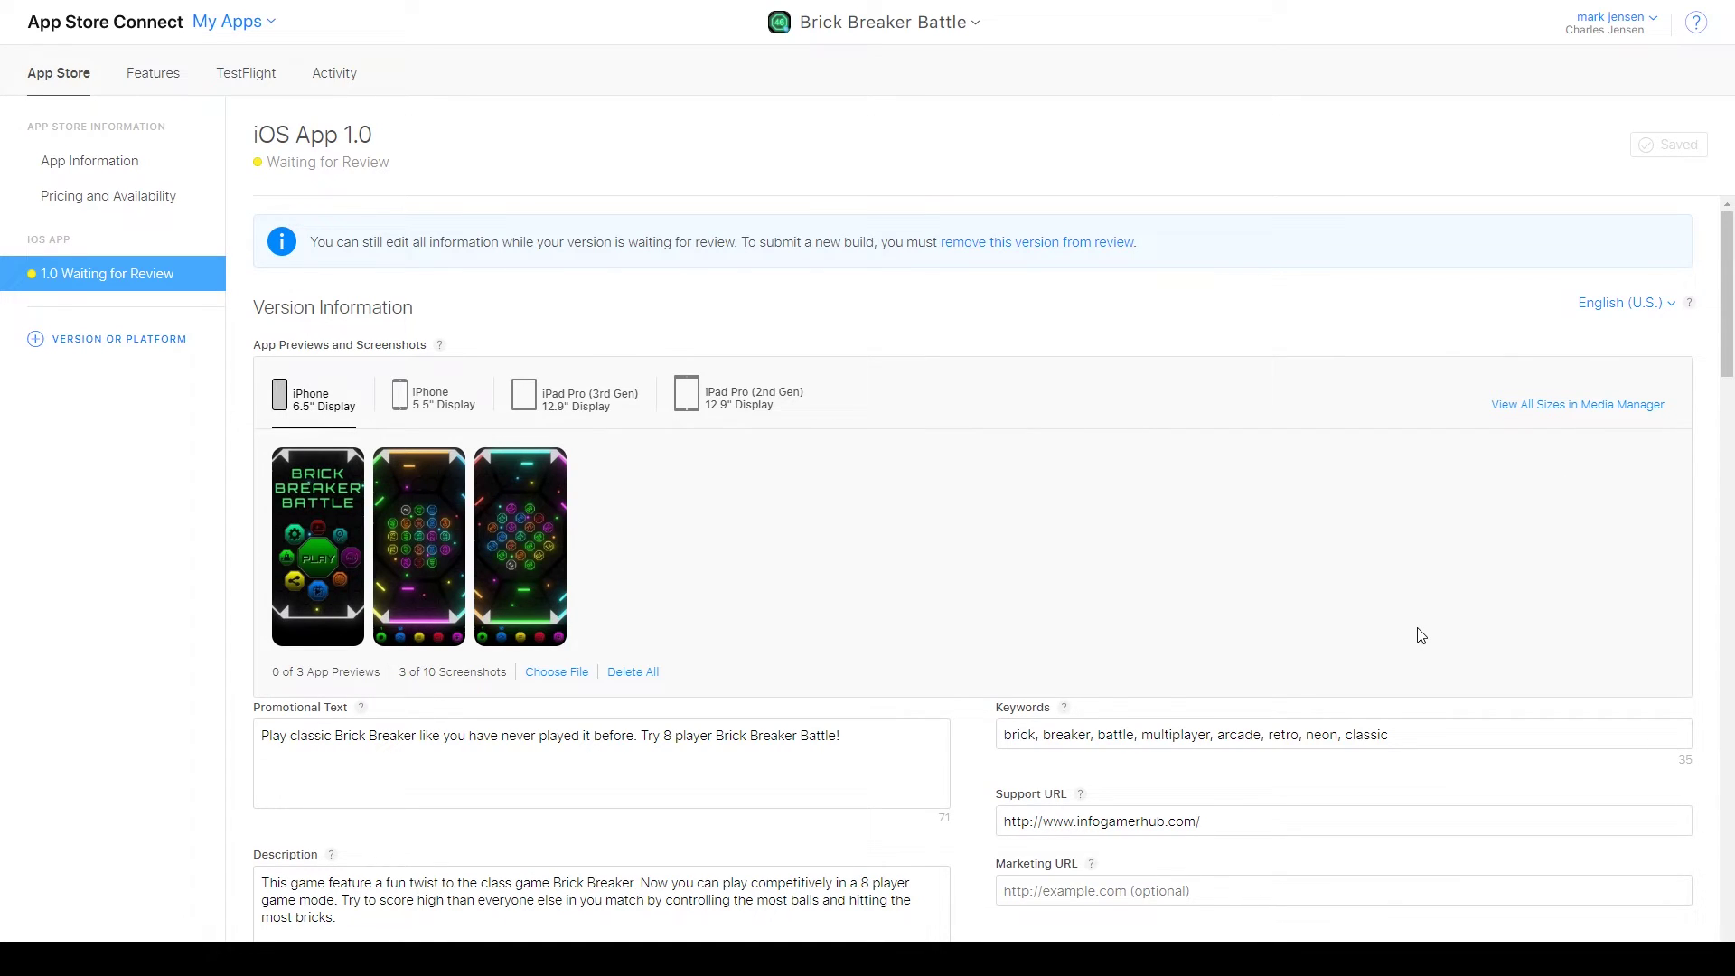
pyautogui.scroll(-7, 1421, 635)
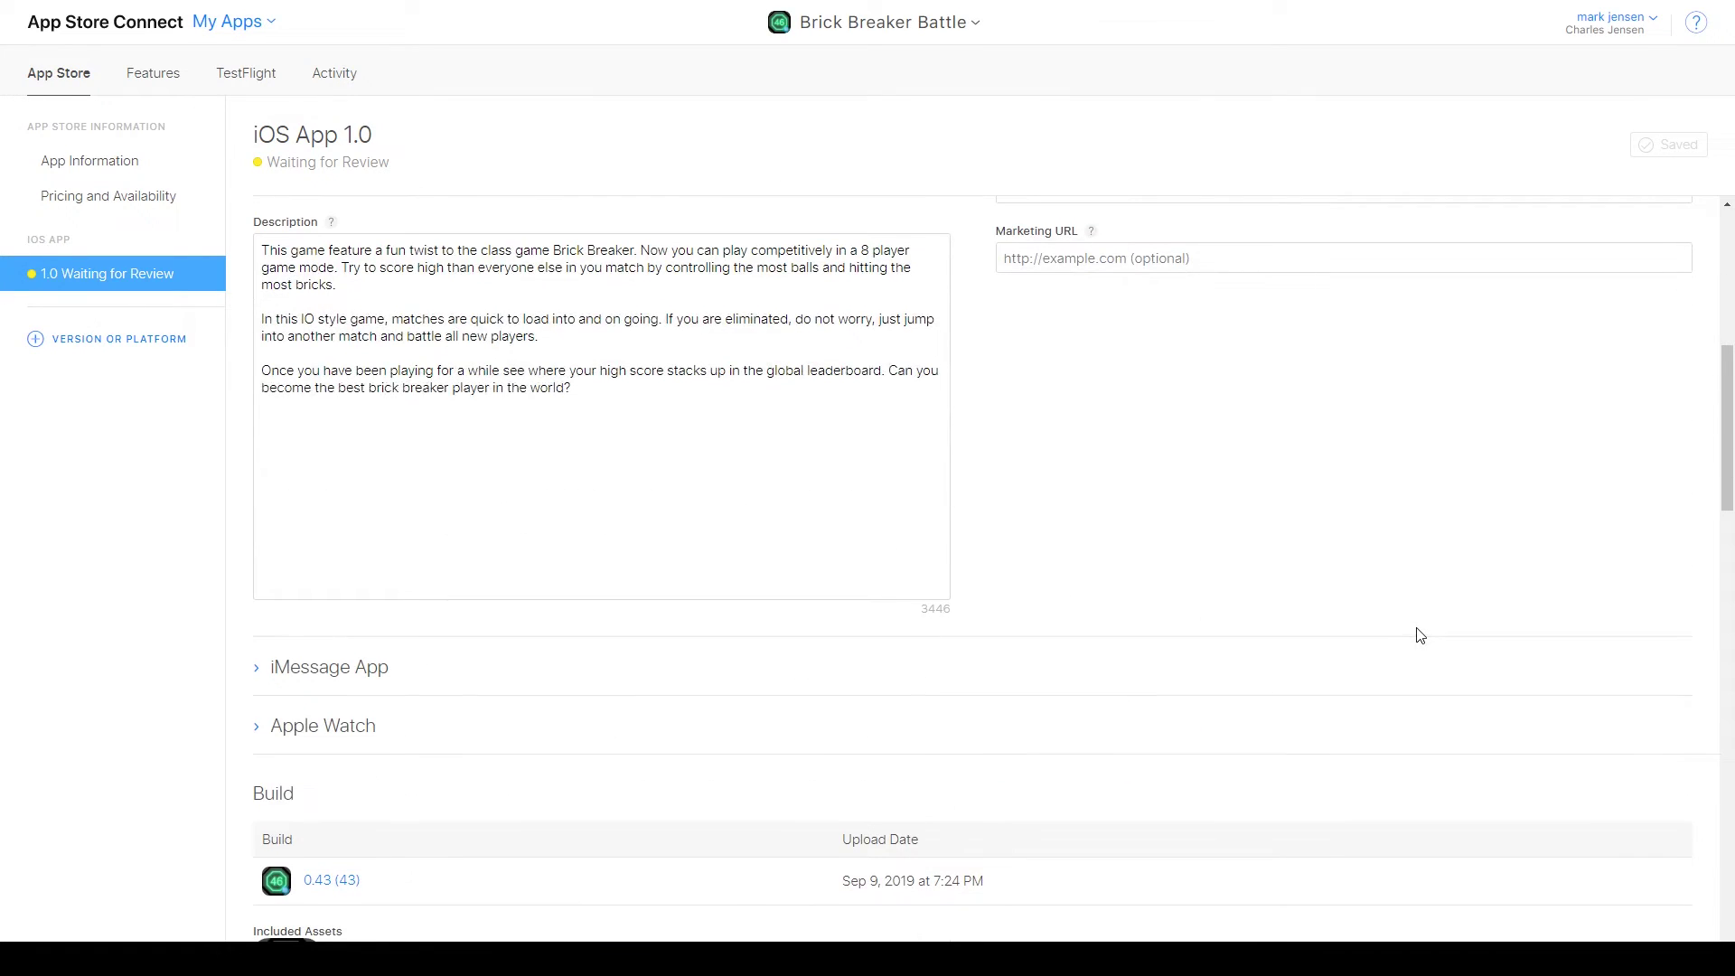
pyautogui.scroll(-12, 1421, 636)
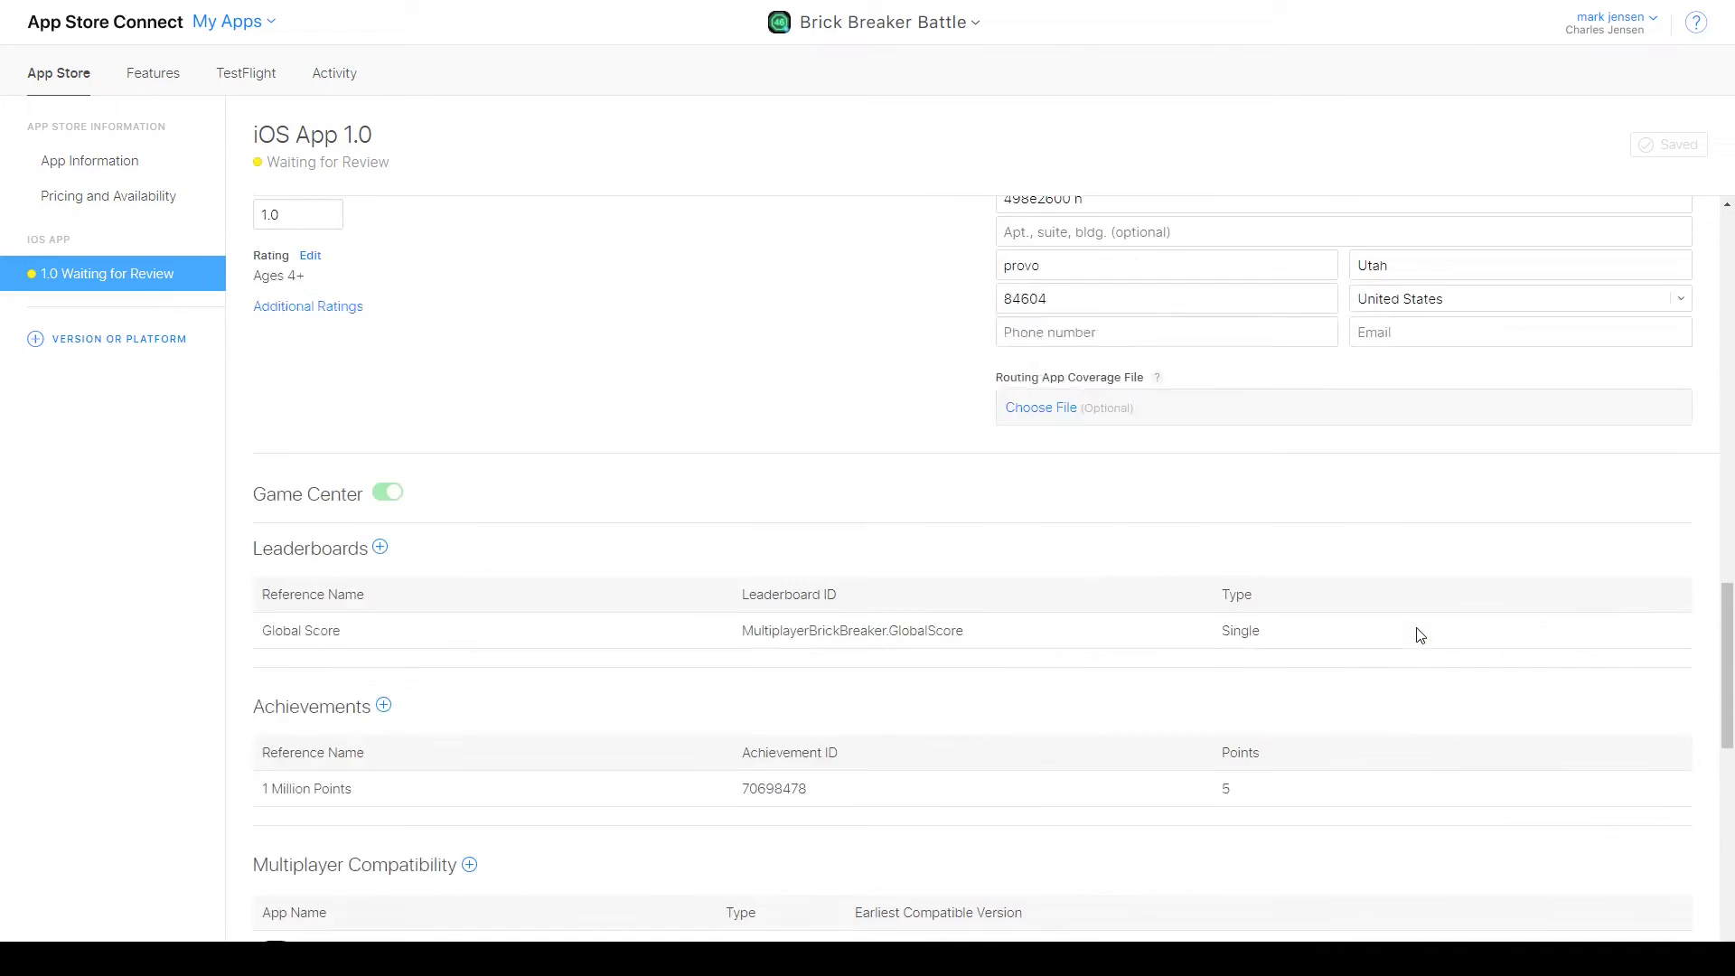
pyautogui.scroll(-2, 1421, 635)
pyautogui.scroll(-3, 1420, 635)
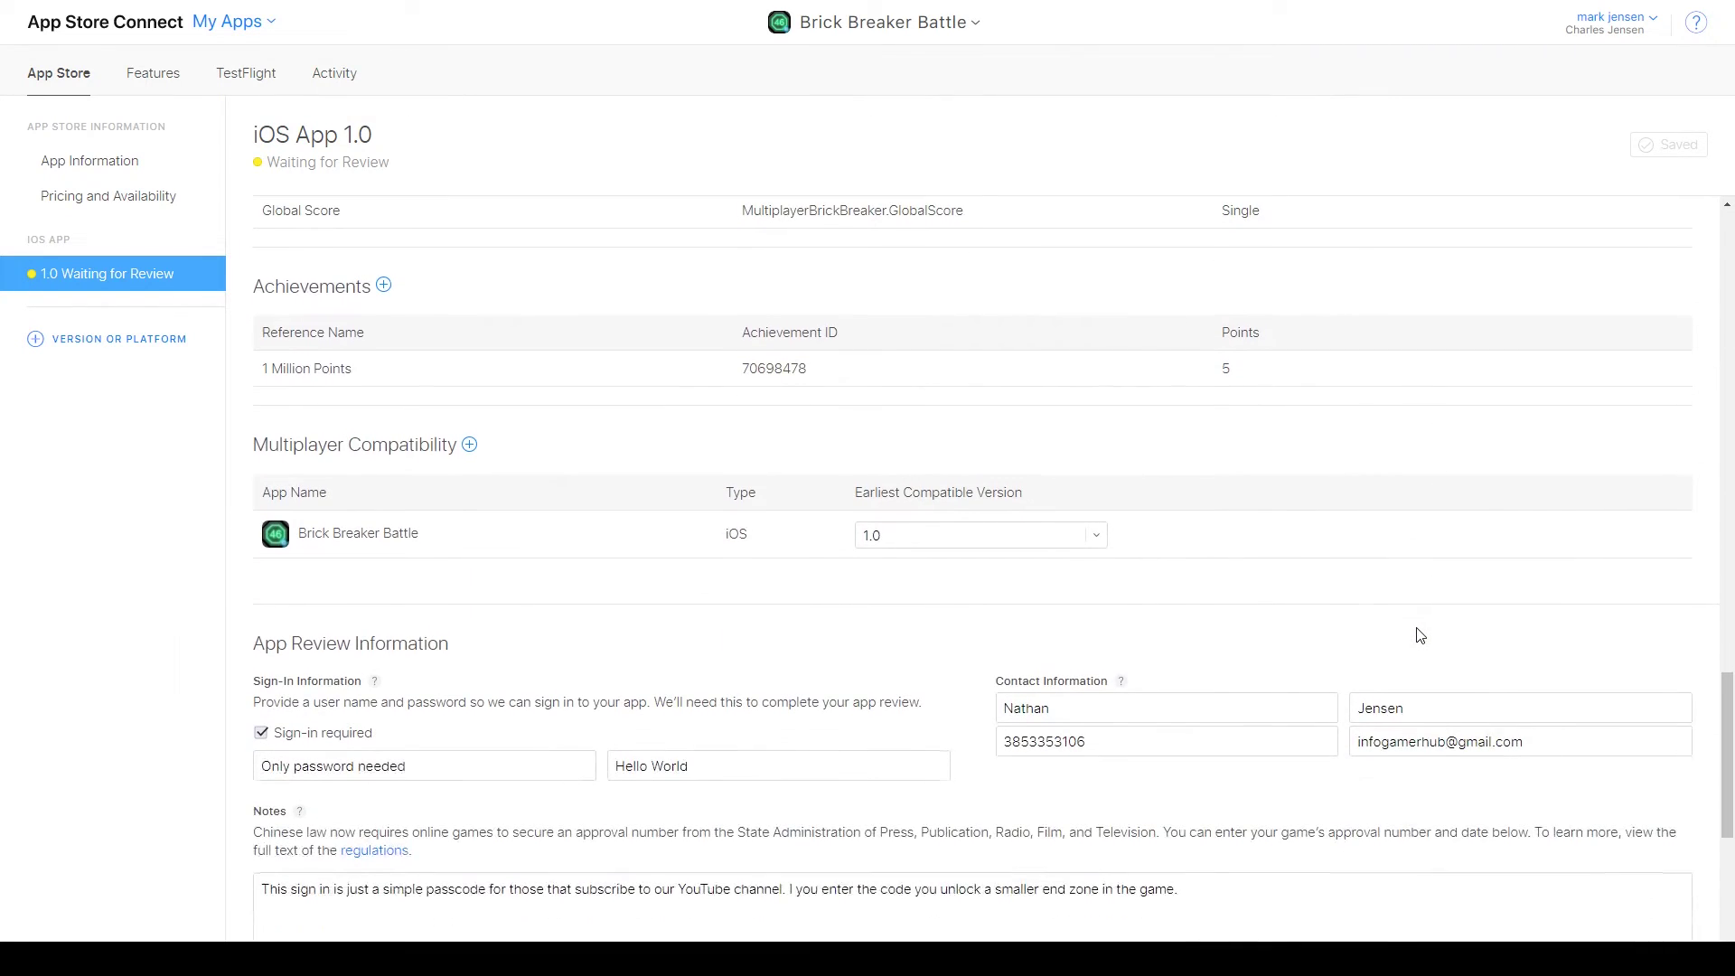
pyautogui.scroll(2, 1421, 636)
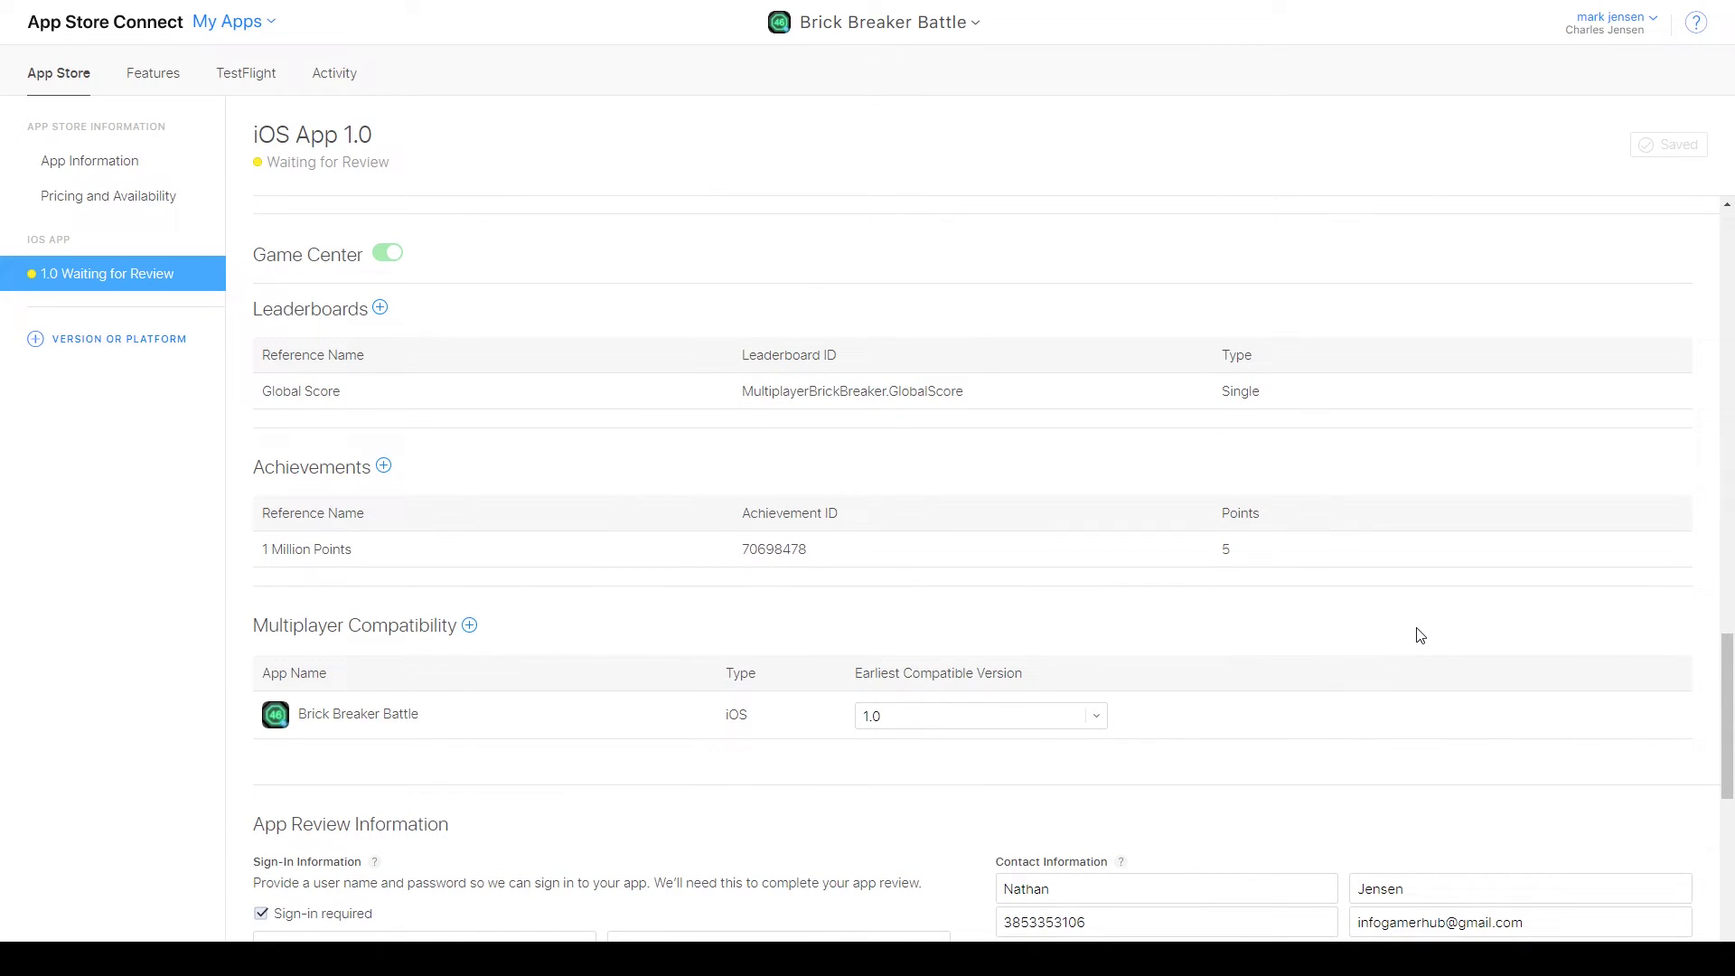
pyautogui.scroll(-6, 1421, 635)
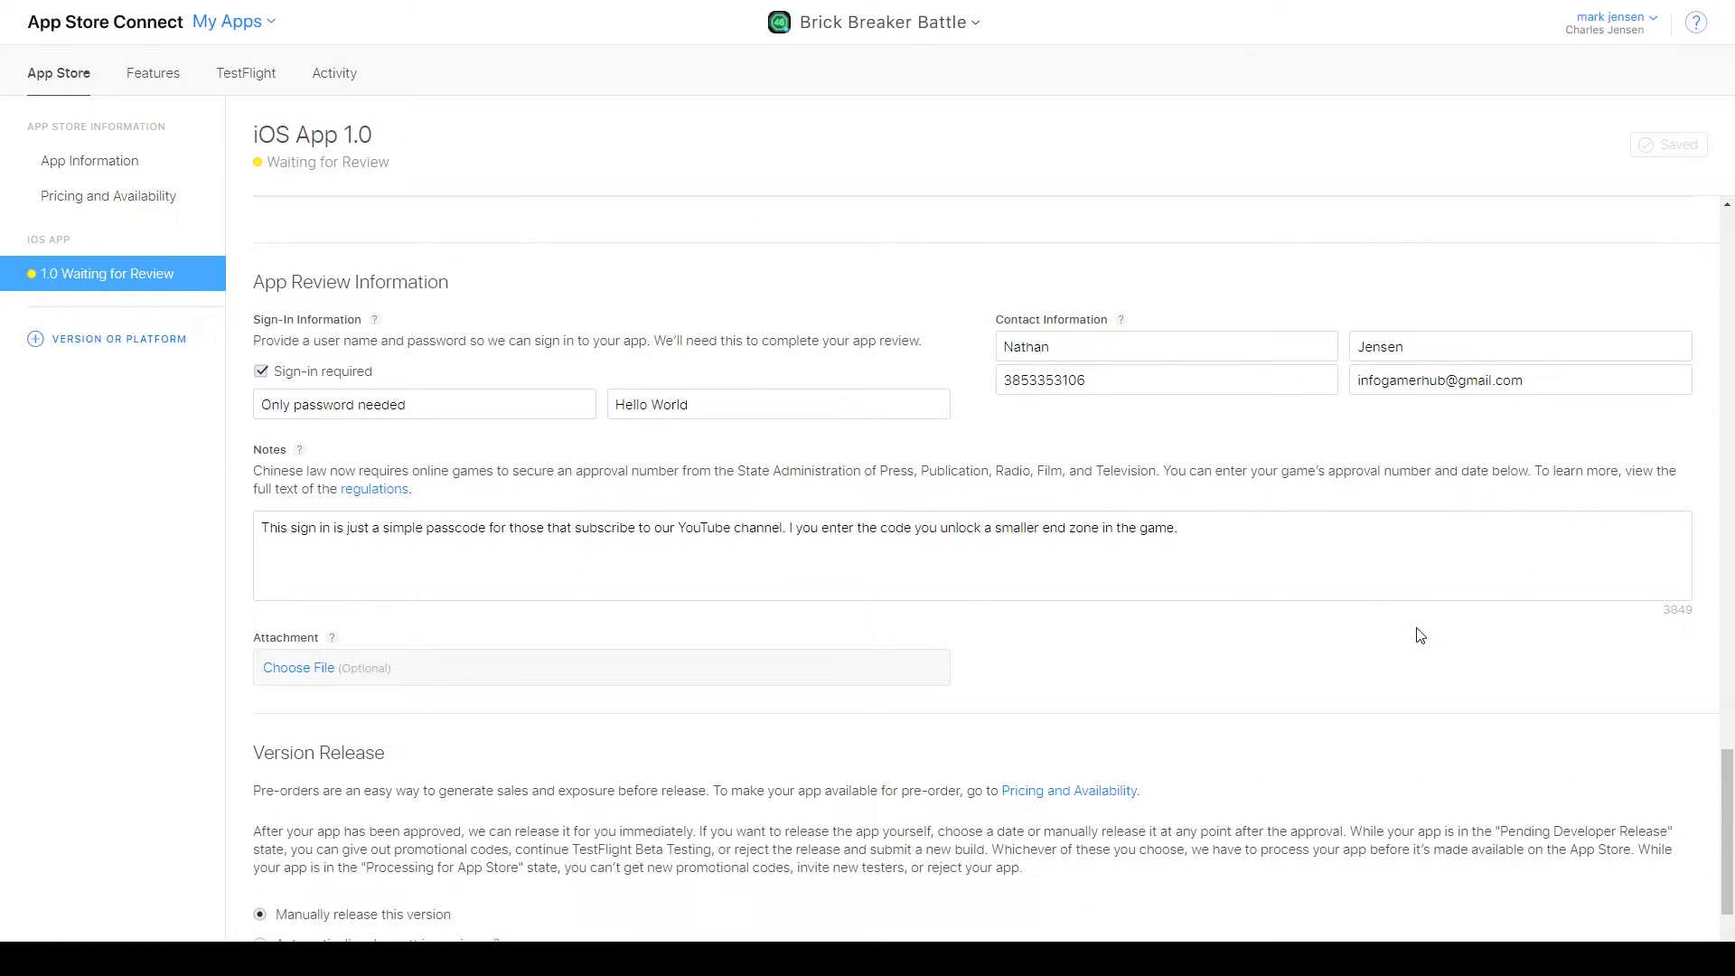
pyautogui.scroll(-3, 1420, 635)
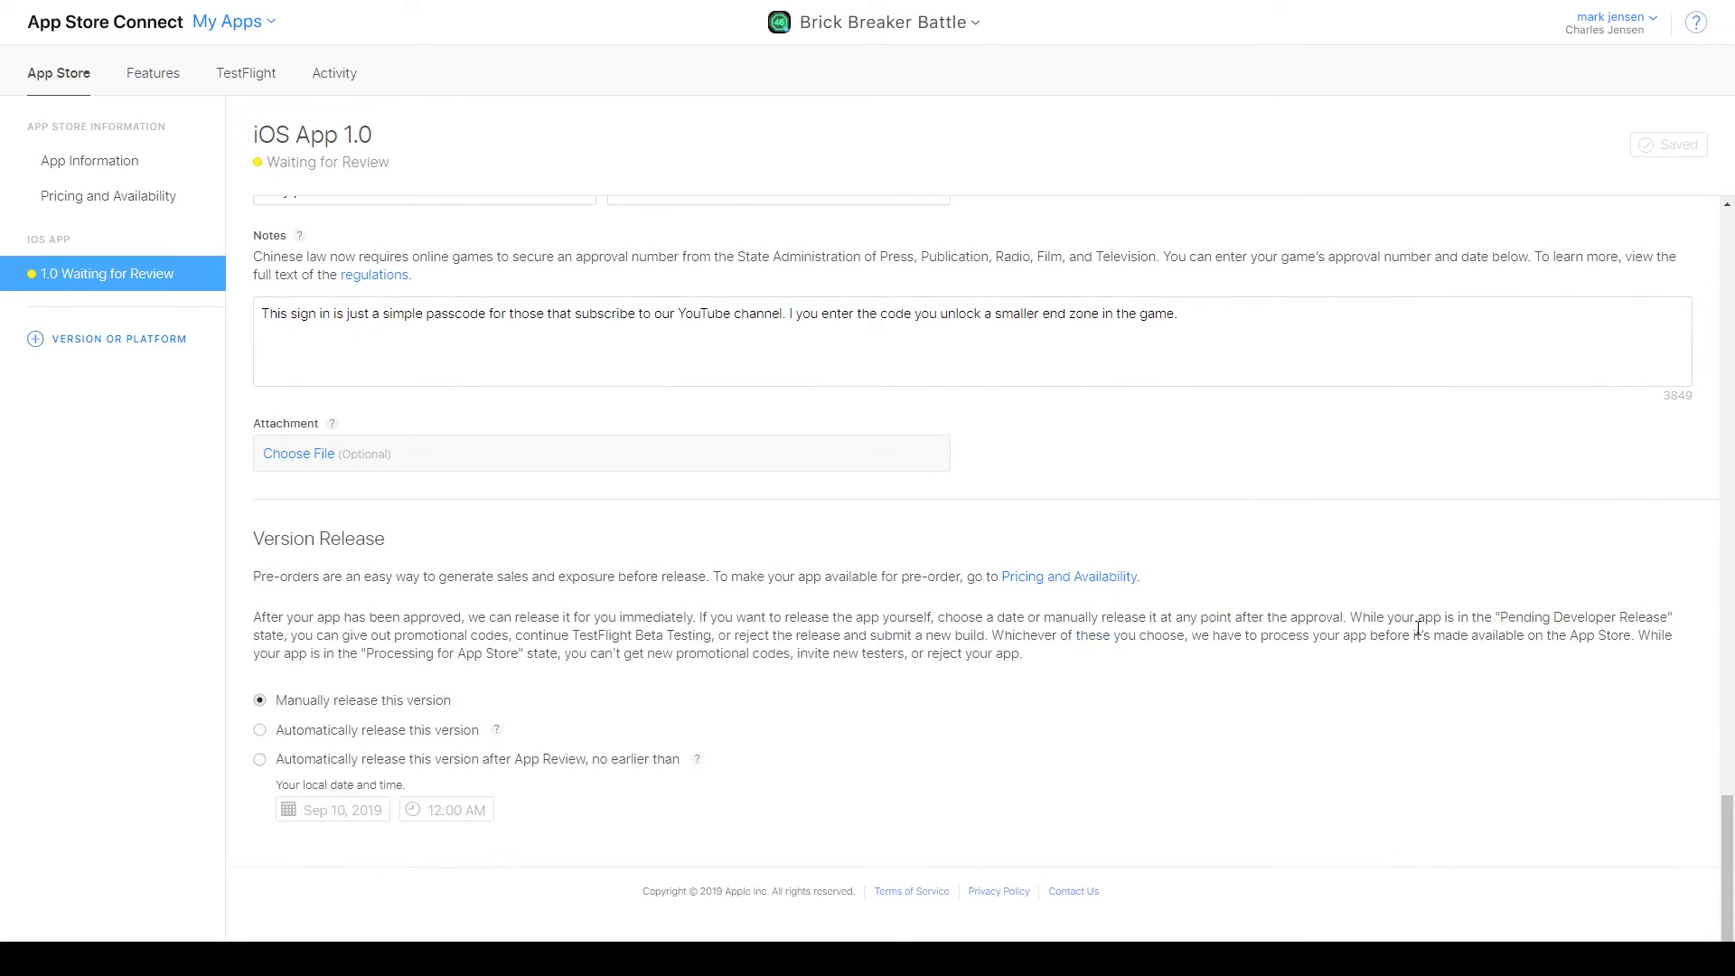